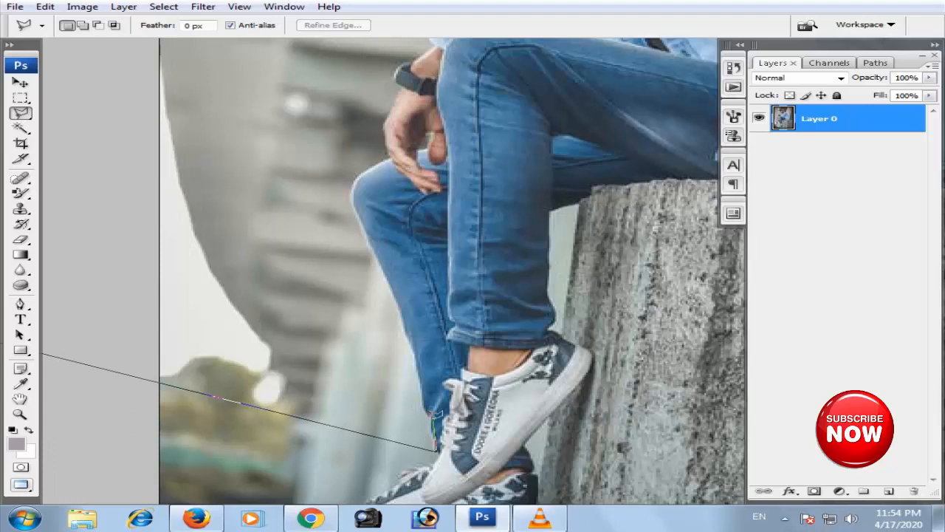
- Trace the front edge of the man's rear trouser leg from ankle to knee with the Polygonal Lasso
click(406, 327)
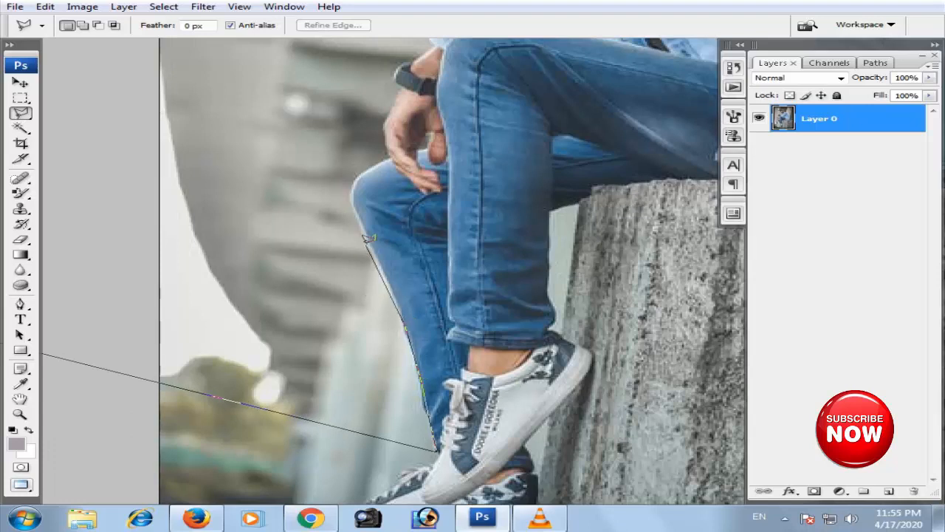
click(355, 178)
click(389, 158)
drag(390, 155, 286, 422)
scroll(286, 422, up, 1)
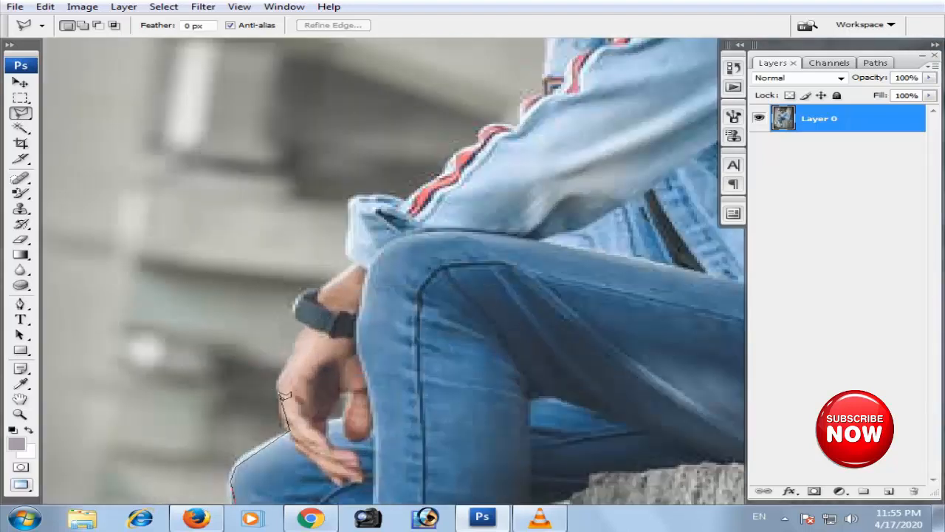
- Continue the lasso outline around the hand, wristwatch and forearm up to the jacket cuff
click(280, 383)
click(324, 285)
click(353, 222)
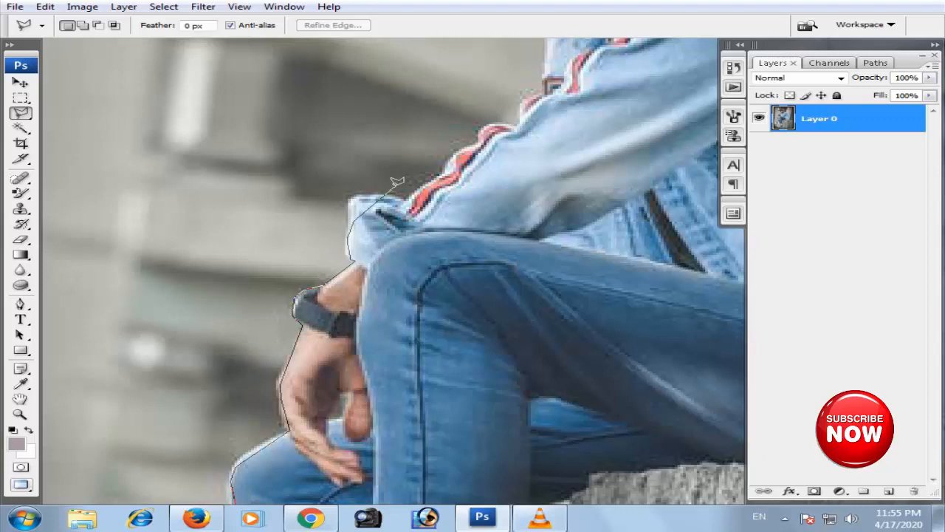
- Extend the lasso outline from the cuff along the striped sleeve and jacket front to the collar
click(379, 200)
click(516, 127)
click(548, 76)
drag(547, 75, 471, 281)
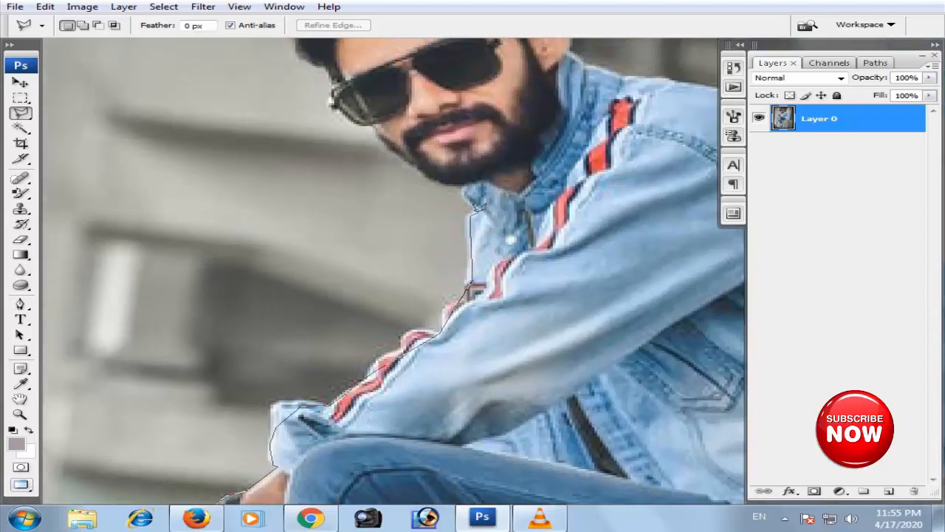
click(470, 184)
- Close the selection around the background in front of the man, delete that area and deselect
scroll(470, 185, down, 3)
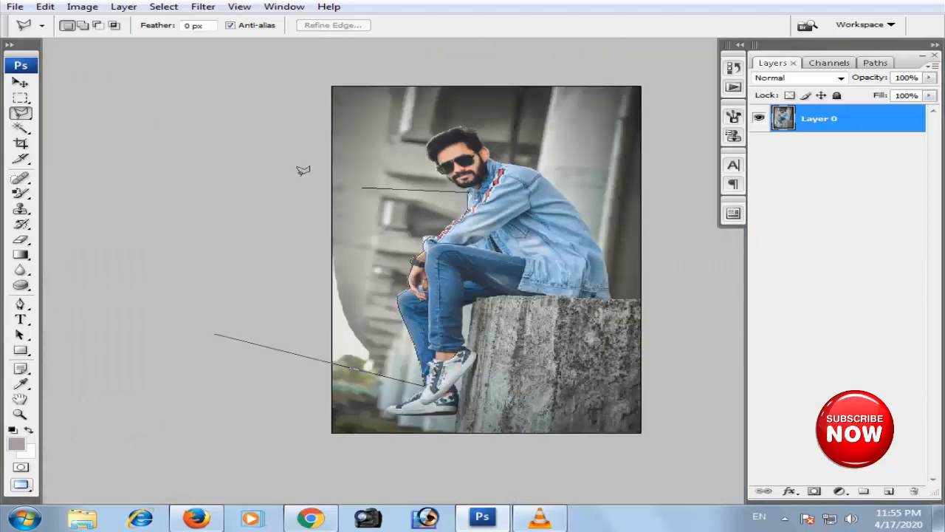
double_click(293, 168)
key(Delete)
key(ctrl+d)
- Start a new lasso outline at the collar and trace the jaw and the outer edge of the sunglasses
click(378, 213)
scroll(450, 205, up, 1)
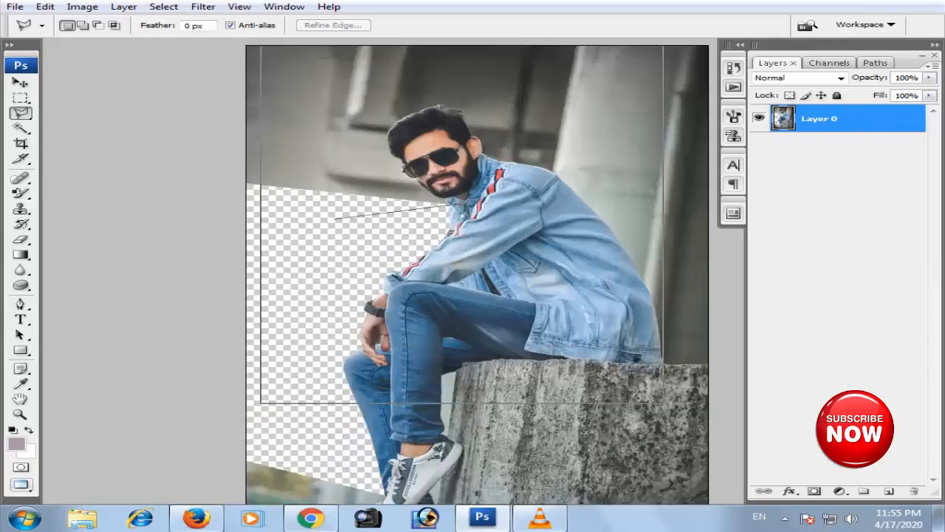
scroll(446, 205, up, 2)
click(309, 271)
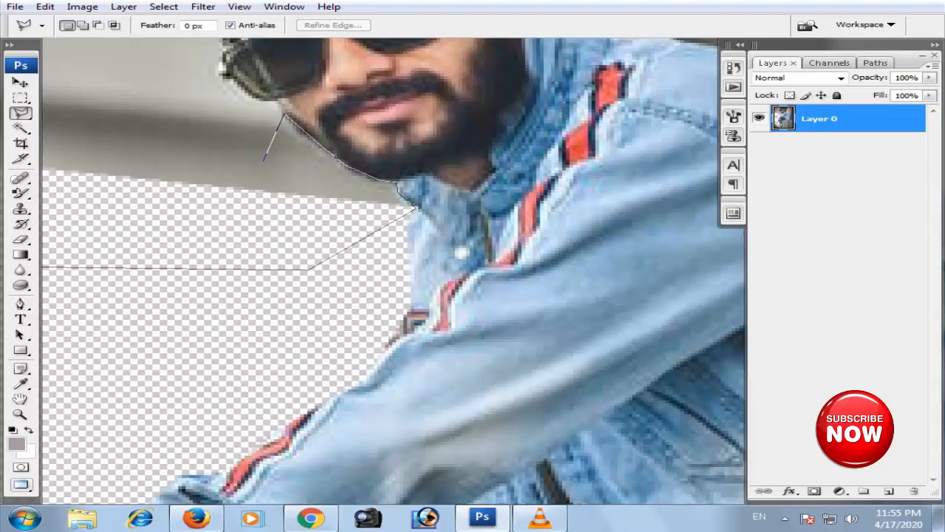
scroll(277, 80, up, 1)
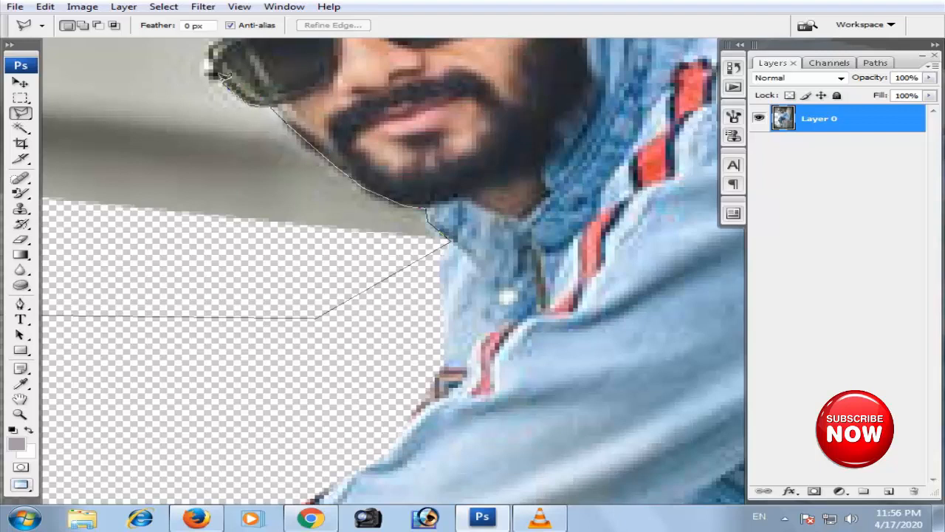
scroll(206, 66, up, 3)
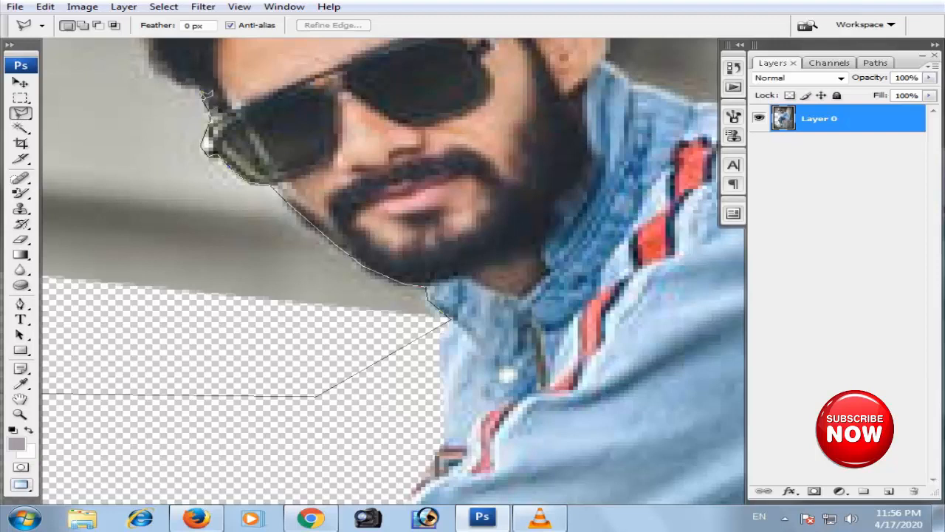
- Continue the lasso outline from the sunglasses up the front edge of the man's hair
drag(202, 87, 284, 238)
click(259, 235)
click(246, 222)
click(228, 194)
click(223, 157)
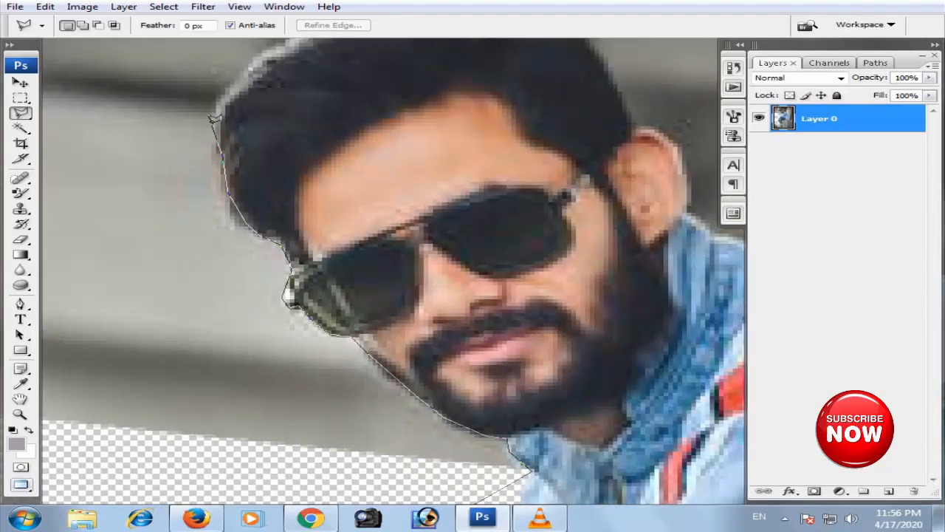
click(225, 102)
- Trace the lasso outline over the top of the hair and down to the ear
drag(253, 66, 229, 190)
click(225, 193)
click(280, 156)
click(340, 125)
click(402, 105)
click(442, 101)
click(484, 111)
click(556, 159)
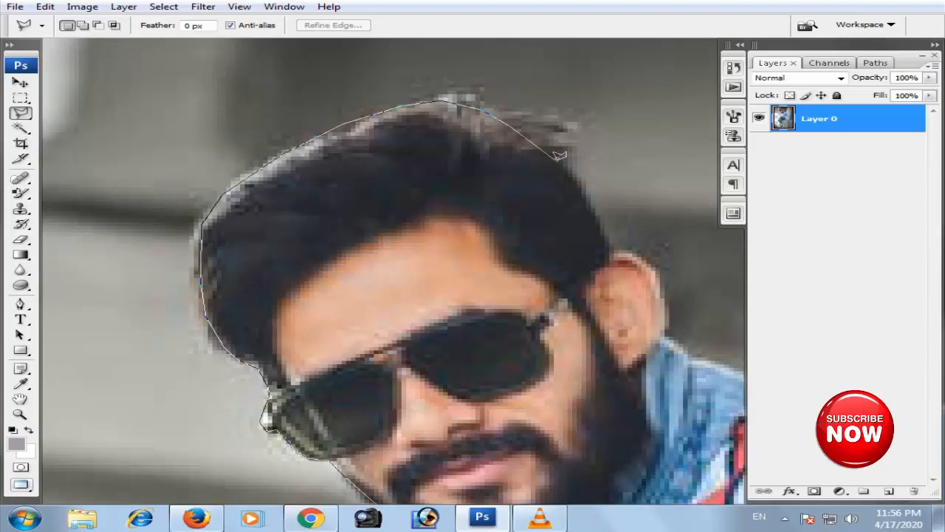
click(605, 228)
- Close the selection through the background above and in front of the head, delete that area and deselect
scroll(455, 146, down, 2)
click(589, 100)
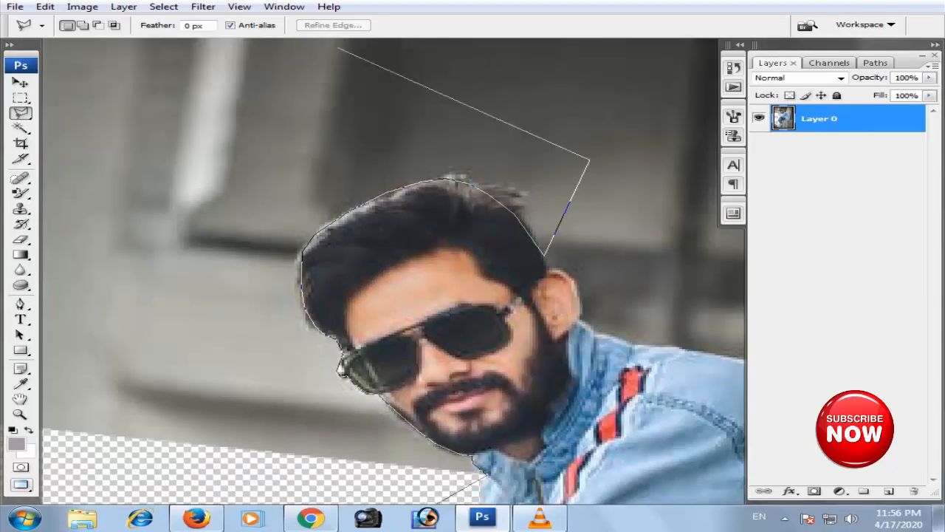
click(319, 143)
click(39, 201)
scroll(27, 502, down, 1)
double_click(27, 502)
key(Delete)
key(ctrl+d)
key(ctrl+0)
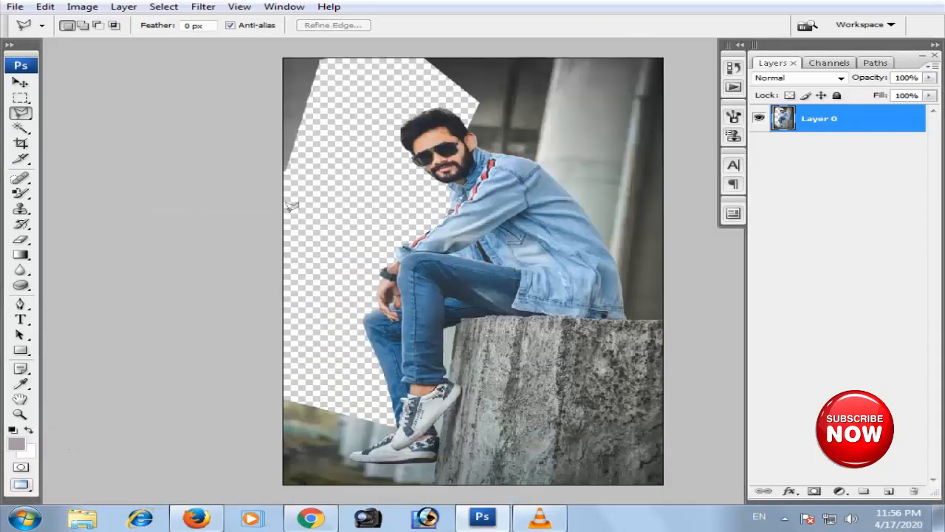
- Start a new lasso outline above the ear and trace the ear, collar, shoulder and upper back
click(452, 100)
scroll(459, 107, up, 3)
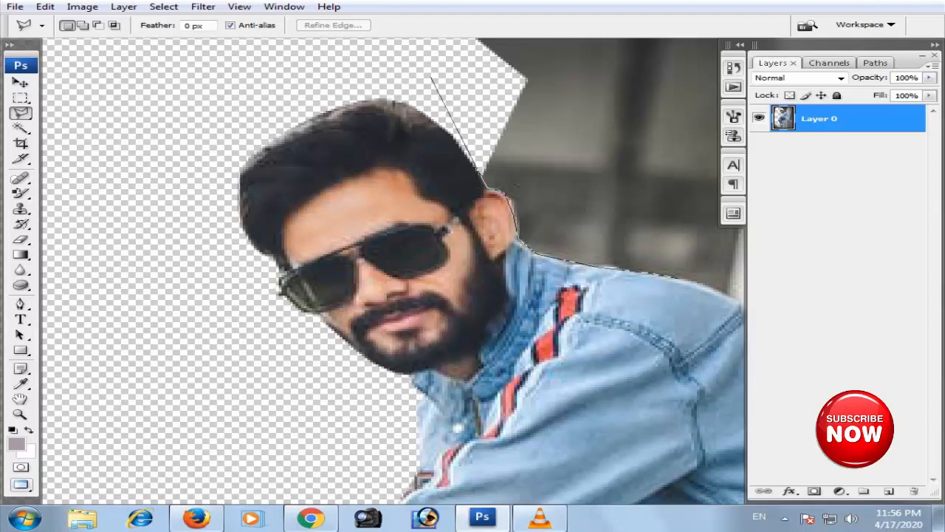
drag(690, 294, 442, 177)
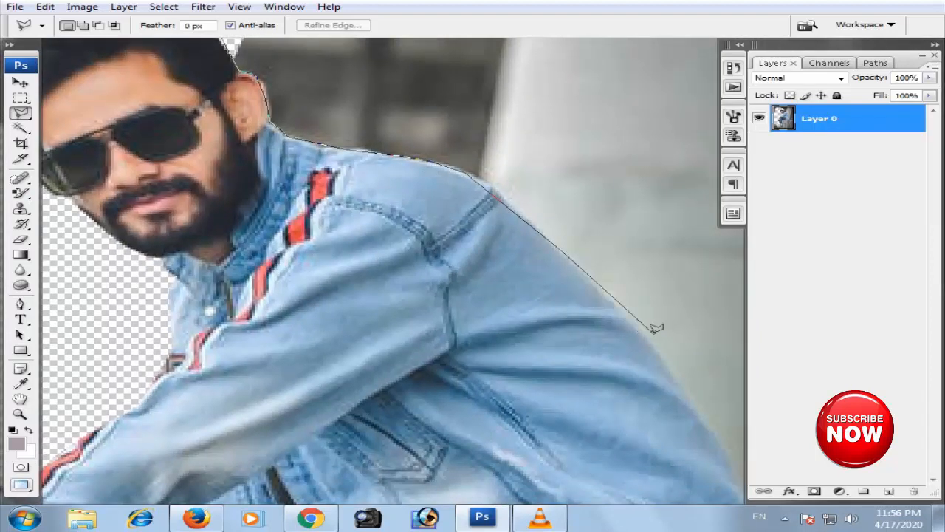
click(733, 452)
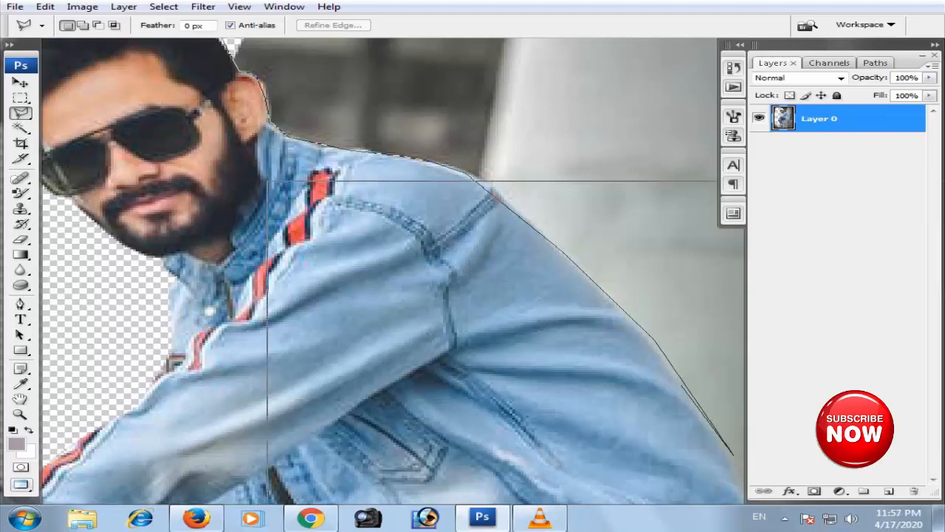
- Continue the lasso outline down the jacket's back to the hem where it meets the concrete block
scroll(680, 380, down, 1)
drag(710, 442, 571, 308)
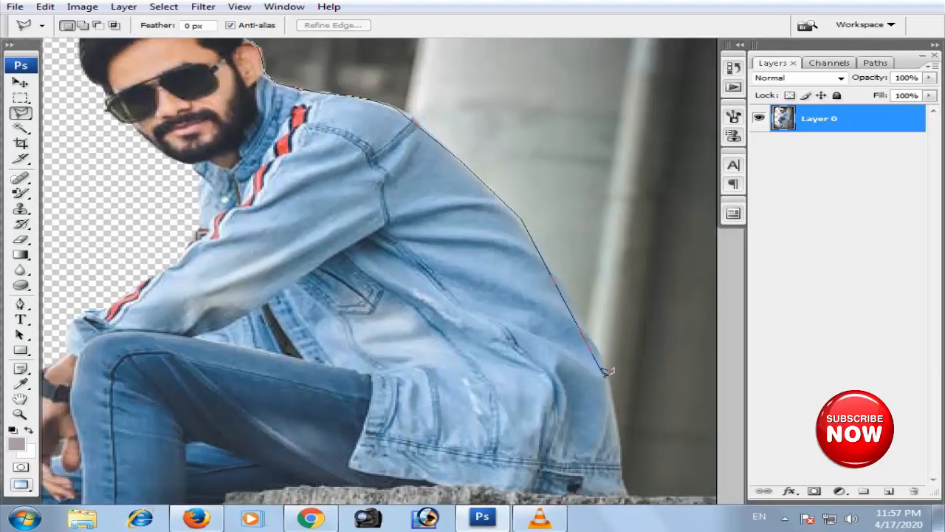
click(593, 346)
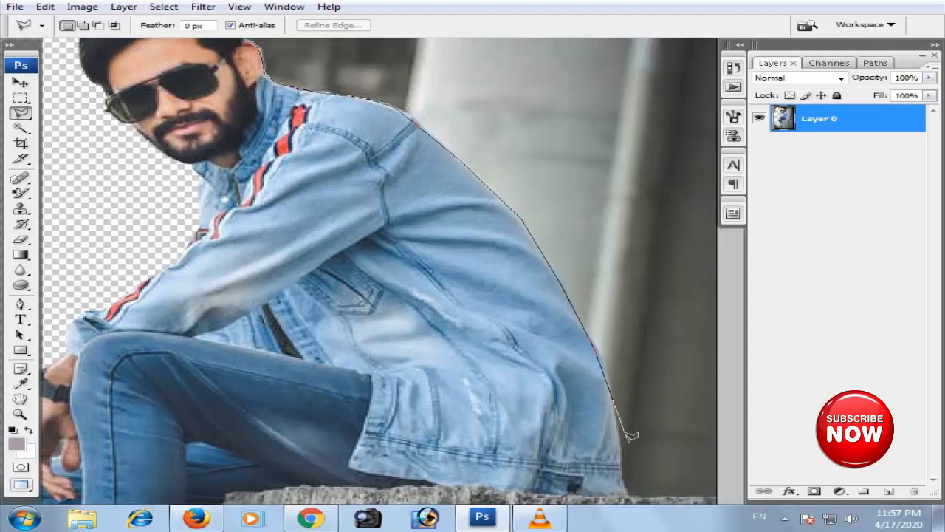
scroll(626, 463, down, 2)
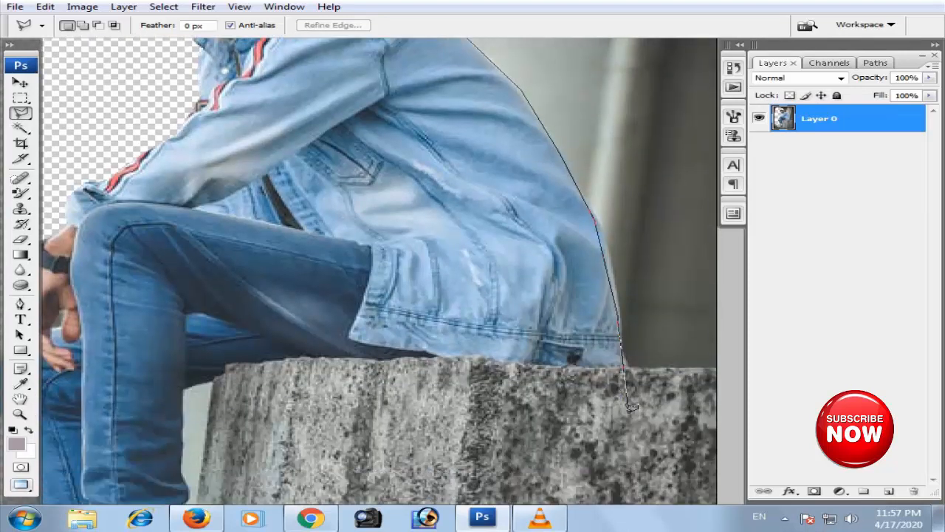
click(625, 363)
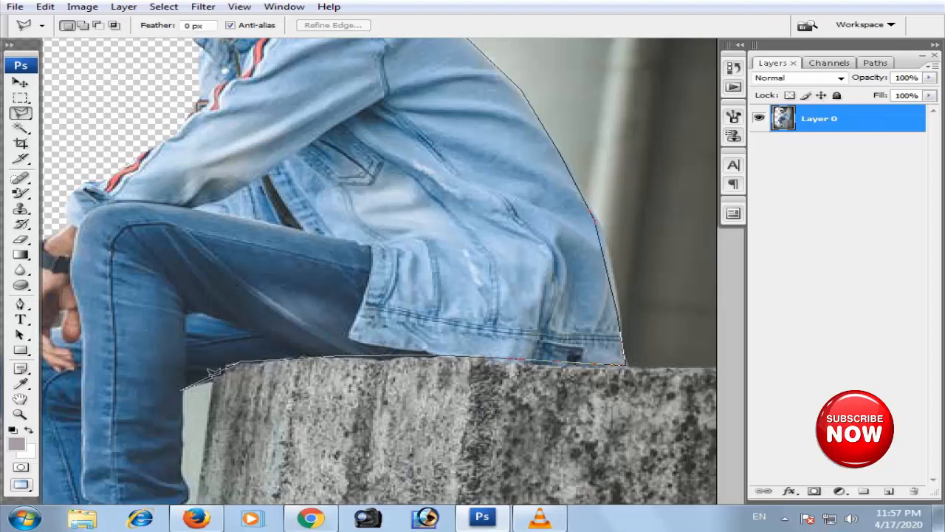
- Trace the lasso outline along the block's top edge and down the back of the front trouser leg to its cuff
scroll(226, 372, up, 2)
scroll(217, 309, down, 1)
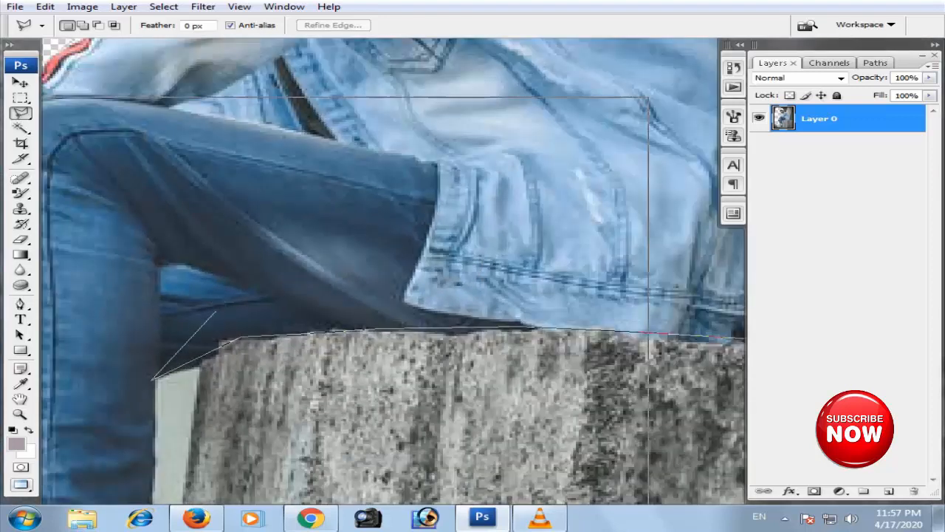
scroll(153, 378, down, 5)
scroll(200, 316, up, 5)
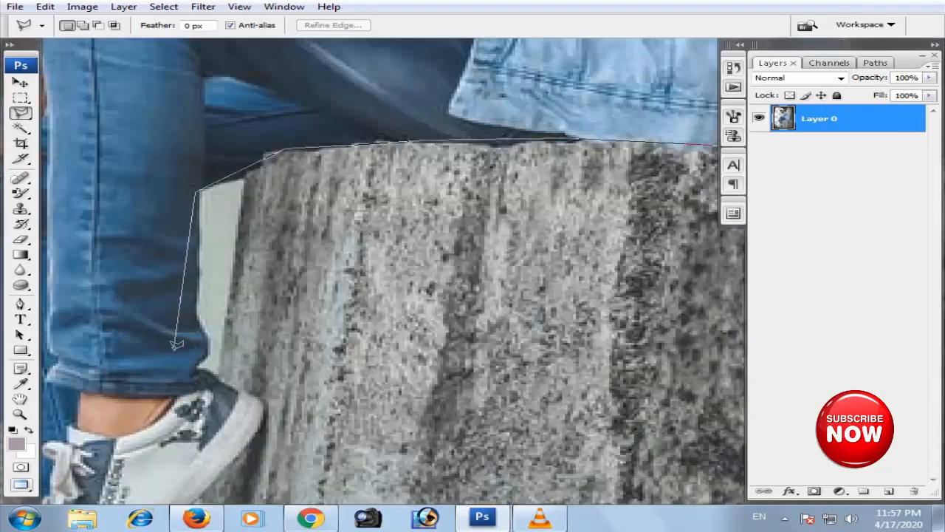
click(194, 325)
click(204, 344)
click(197, 364)
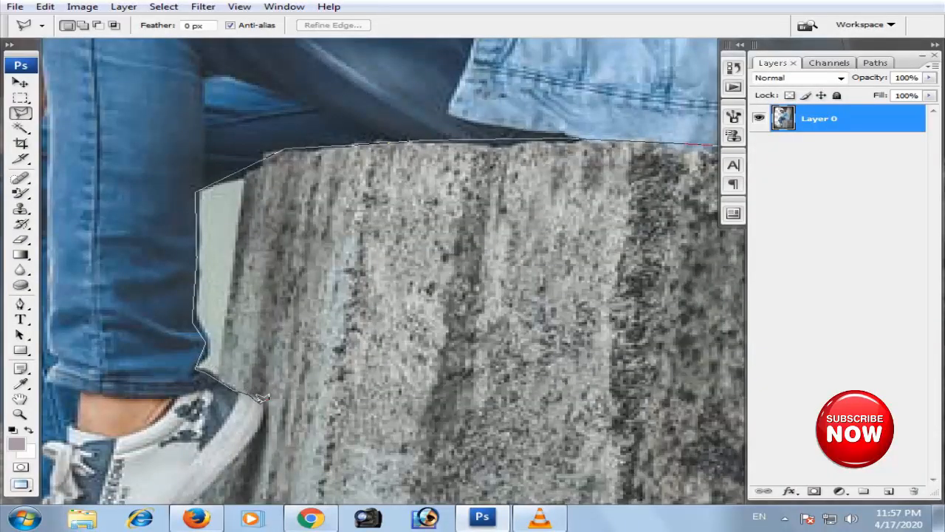
- Continue the lasso outline around the front shoe's heel and sole and down the rear shoe's heel
drag(251, 439, 320, 213)
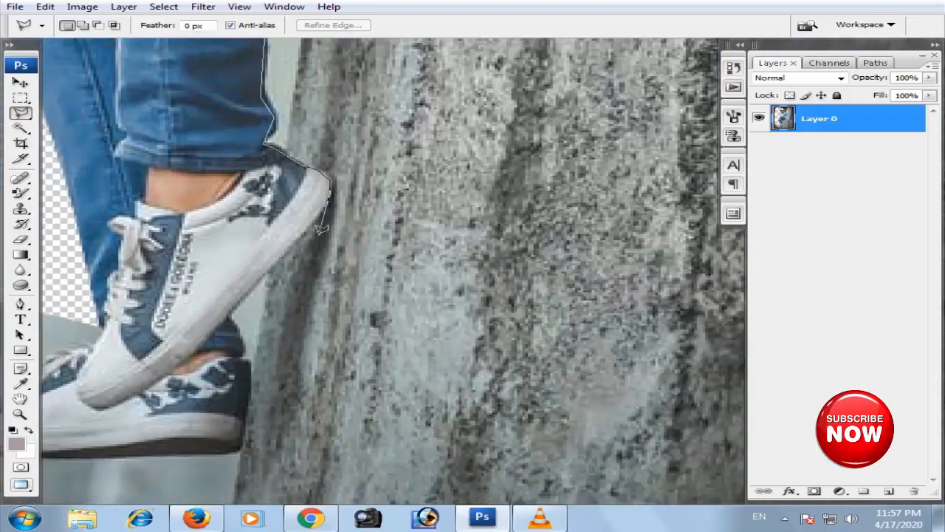
click(294, 243)
click(231, 315)
click(245, 357)
click(245, 422)
click(240, 451)
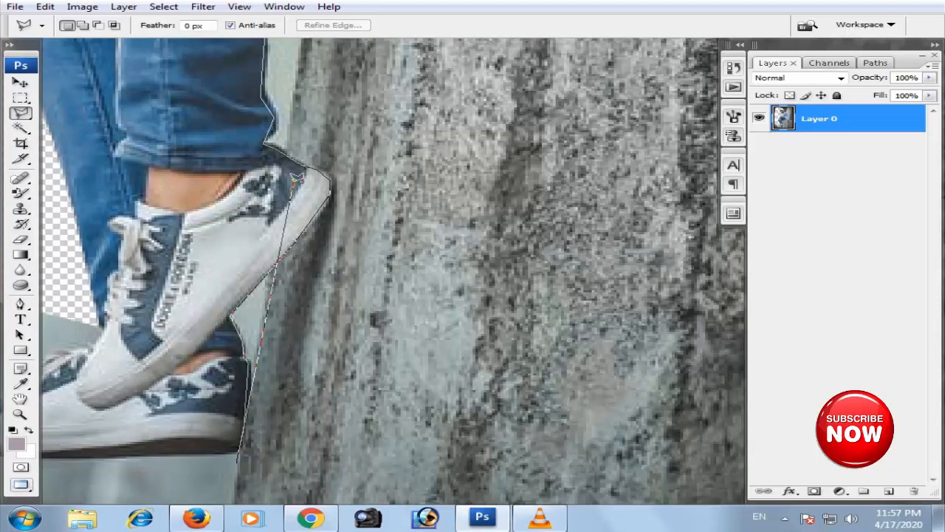
- Close the selection around the block and the background behind the man, delete that area and deselect
scroll(295, 179, down, 3)
scroll(311, 204, down, 1)
click(434, 380)
click(516, 315)
click(479, 41)
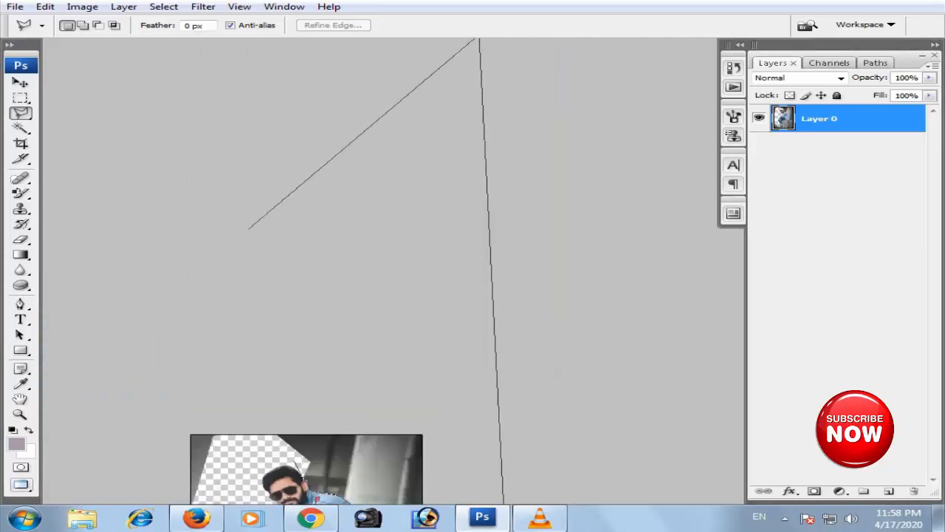
double_click(174, 249)
key(Delete)
key(ctrl+d)
key(ctrl+0)
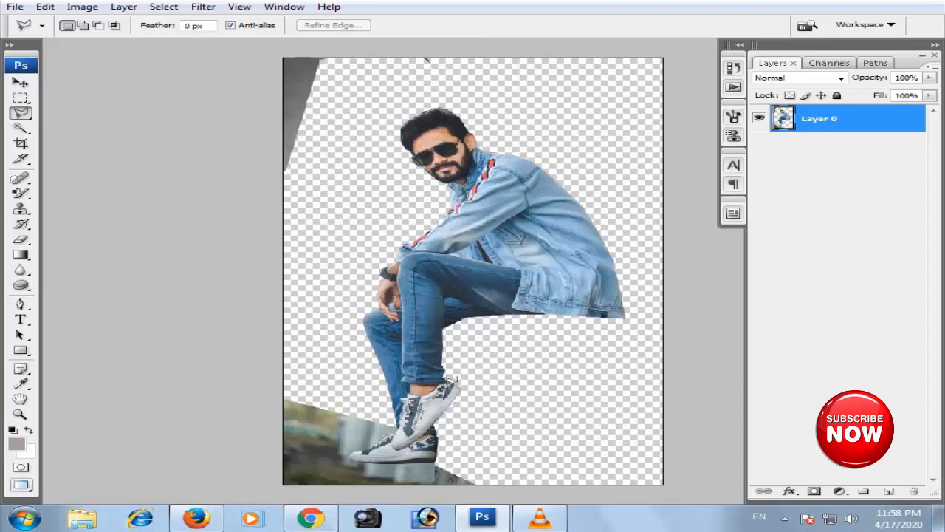
- Start a lasso outline over the remaining lower background and trace the upper lace edge of the rear shoe
click(270, 385)
click(369, 406)
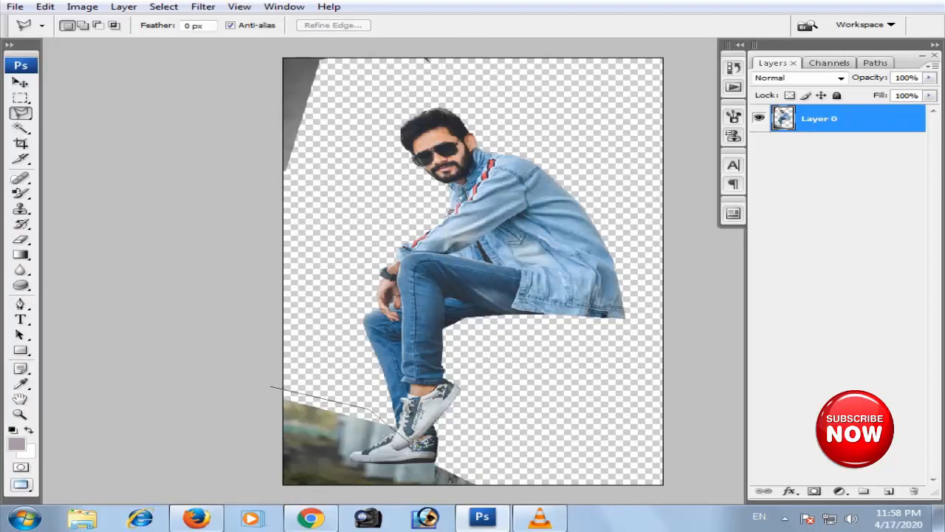
scroll(394, 441, up, 3)
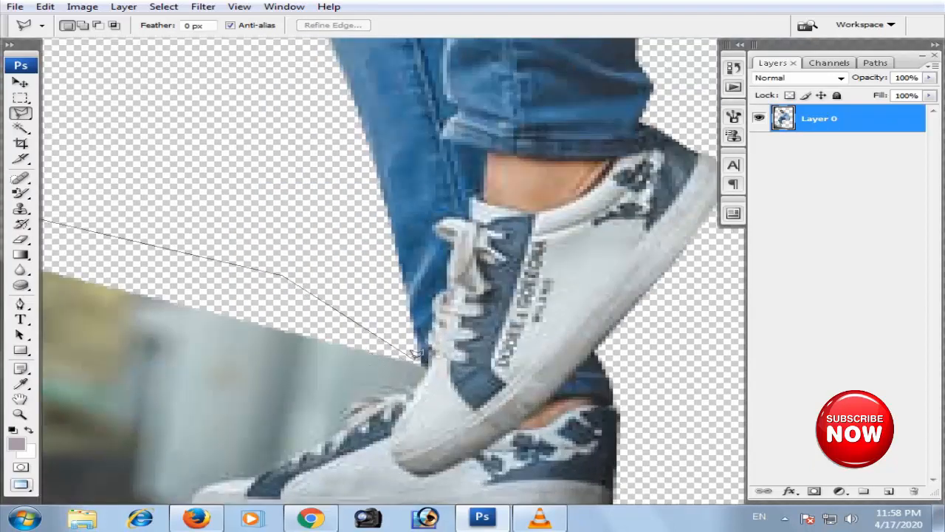
click(418, 386)
click(372, 398)
click(346, 428)
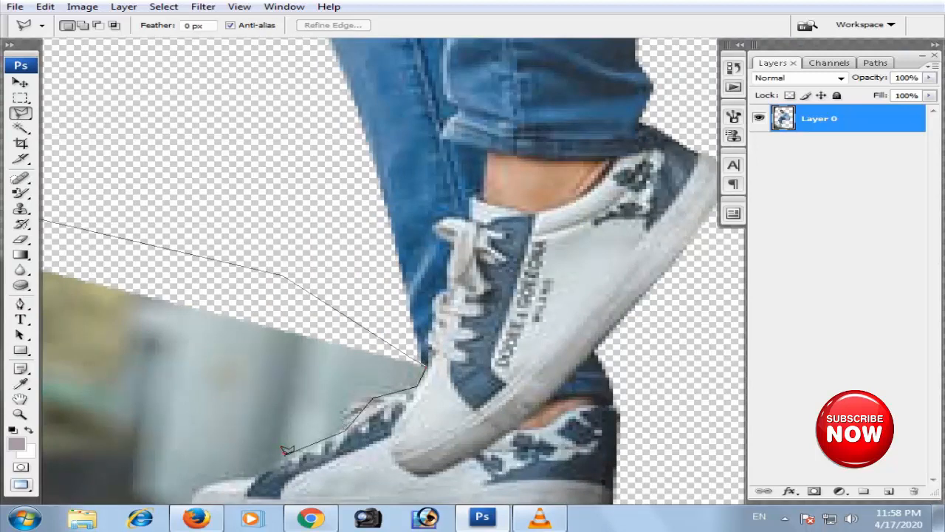
- Continue the lasso outline around the rear shoe's toe and along its sole past the heel
drag(246, 476, 389, 301)
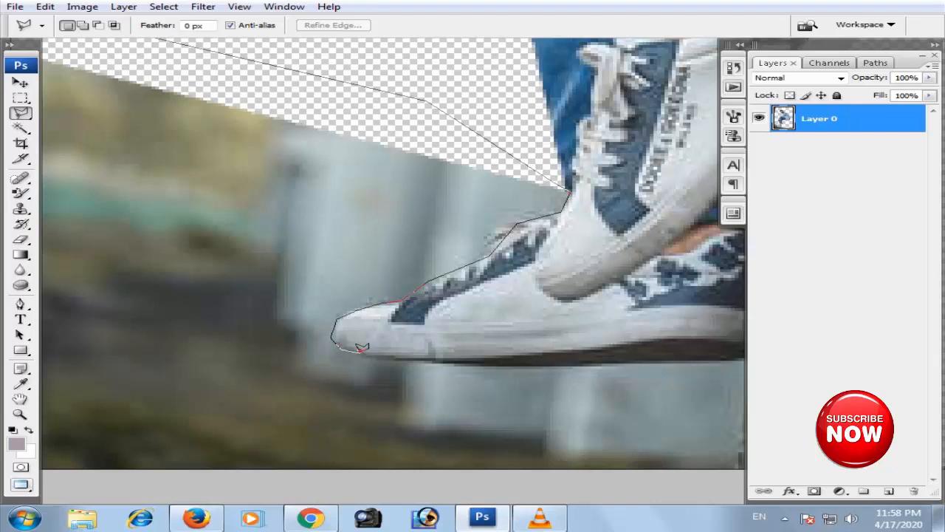
drag(473, 353, 302, 277)
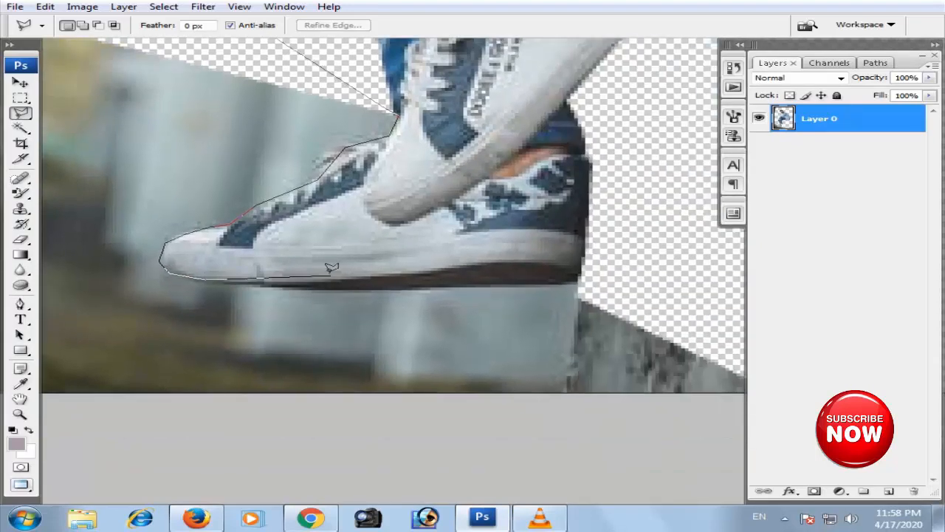
click(352, 286)
click(596, 282)
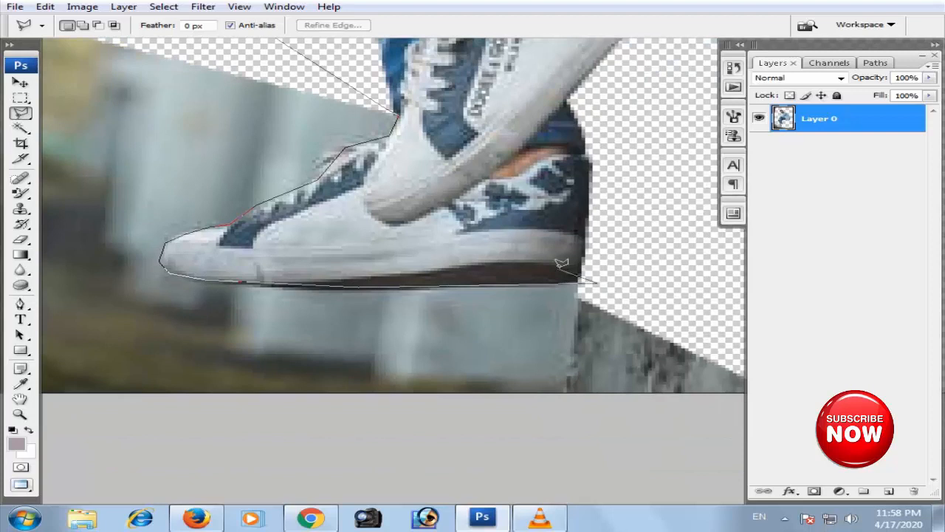
- Close the selection around the background below and in front of the shoes, delete that area and deselect
scroll(559, 264, down, 4)
click(643, 357)
click(635, 476)
click(544, 461)
click(354, 437)
click(389, 363)
key(Delete)
key(ctrl+d)
- Lasso the leftover background wedge in the image's upper corner, delete it and deselect
click(345, 204)
click(47, 354)
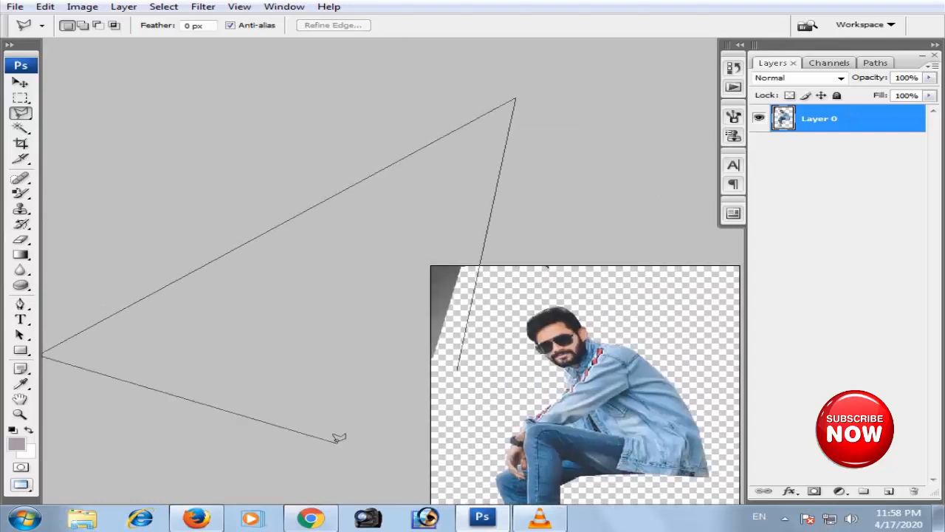
double_click(473, 385)
key(ctrl+d)
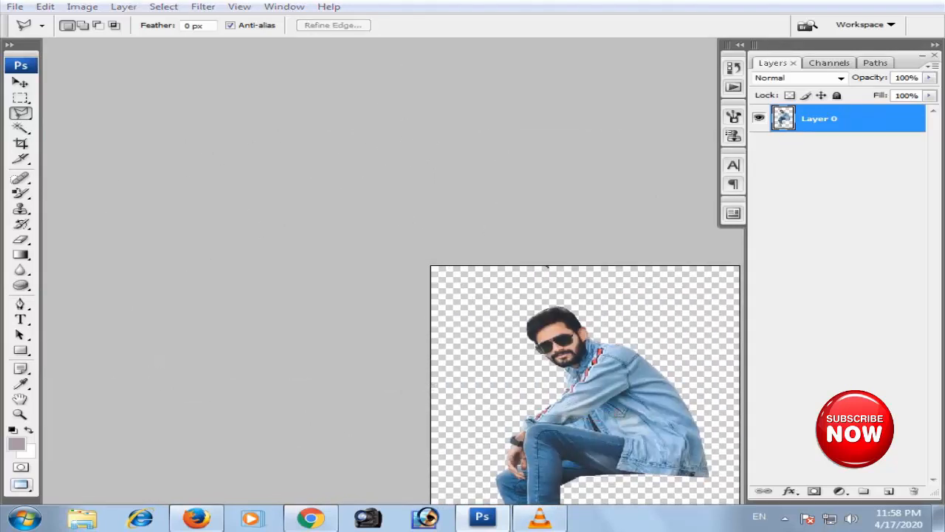
- Save the cutout as the Photoshop file pexels-photo-2789154.psd
key(ctrl+shift+s)
key(Return)
key(Return)
key(ctrl+0)
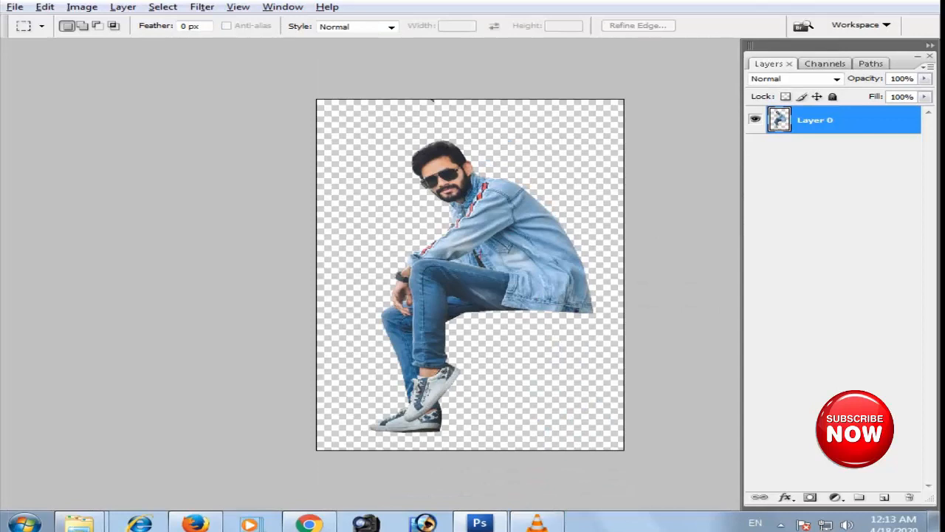
- Open the crocodile beach photo from the New folder (2) window and convert its background into a regular layer named Layer 0
mouse_move(79, 522)
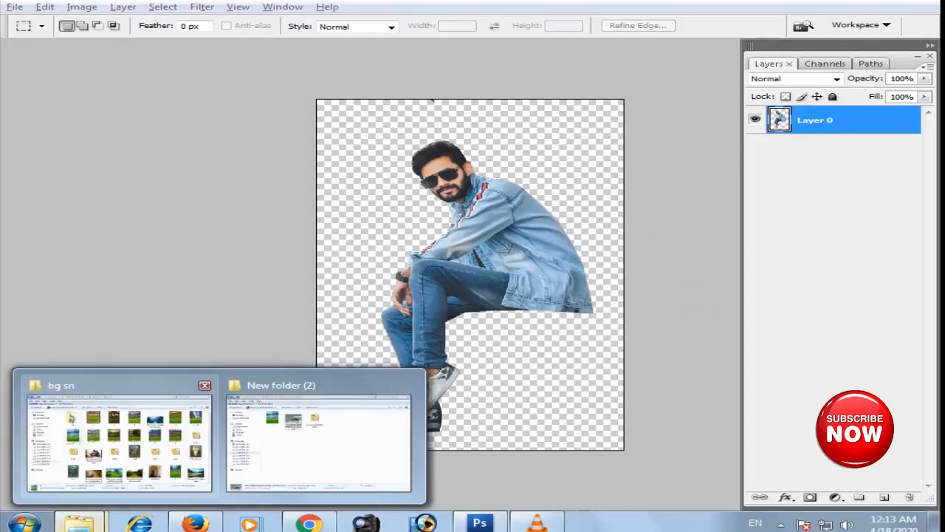
click(317, 446)
drag(341, 140, 506, 502)
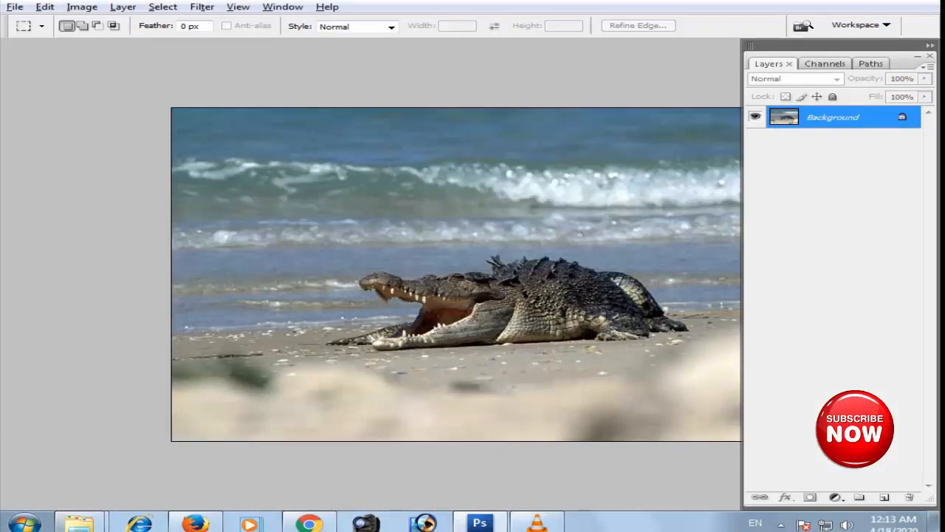
right_click(835, 118)
click(849, 136)
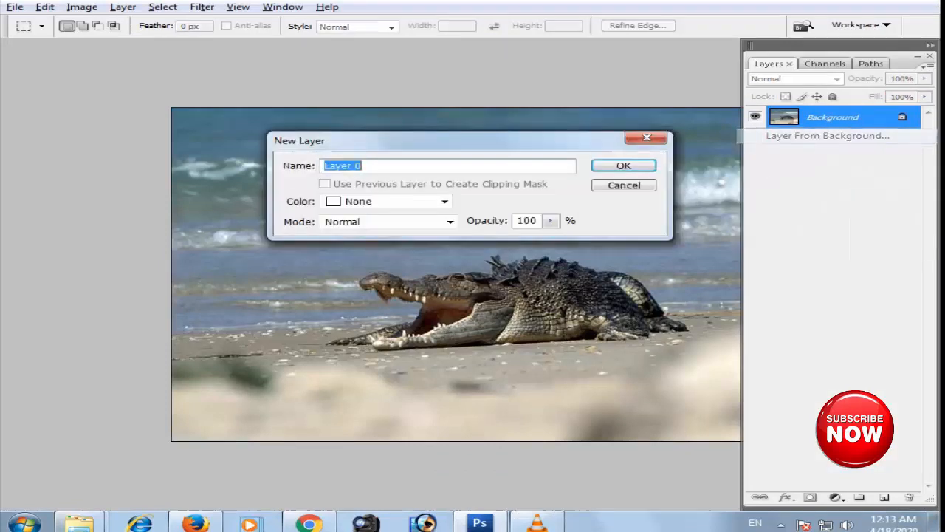
click(623, 165)
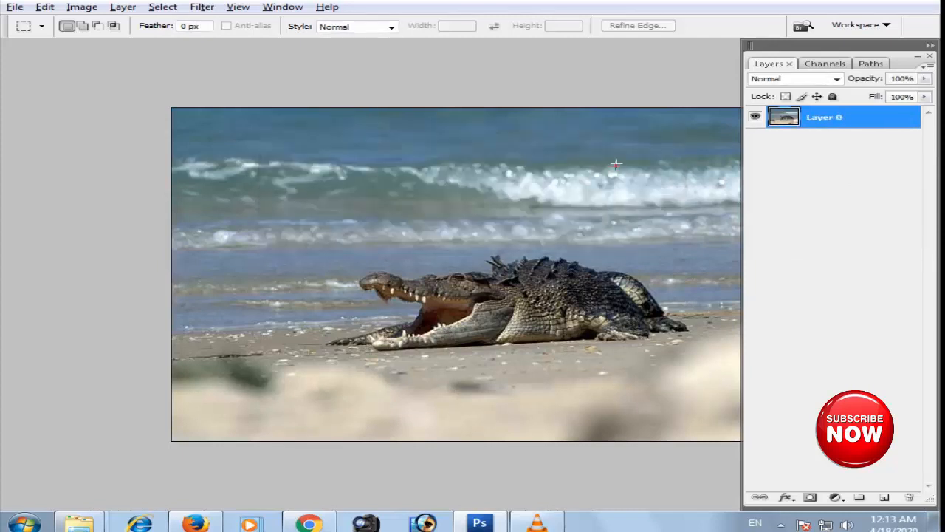
- Scale the crocodile photo layer up to 118.5% and align its upper right corner with that of the canvas
key(ctrl+minus)
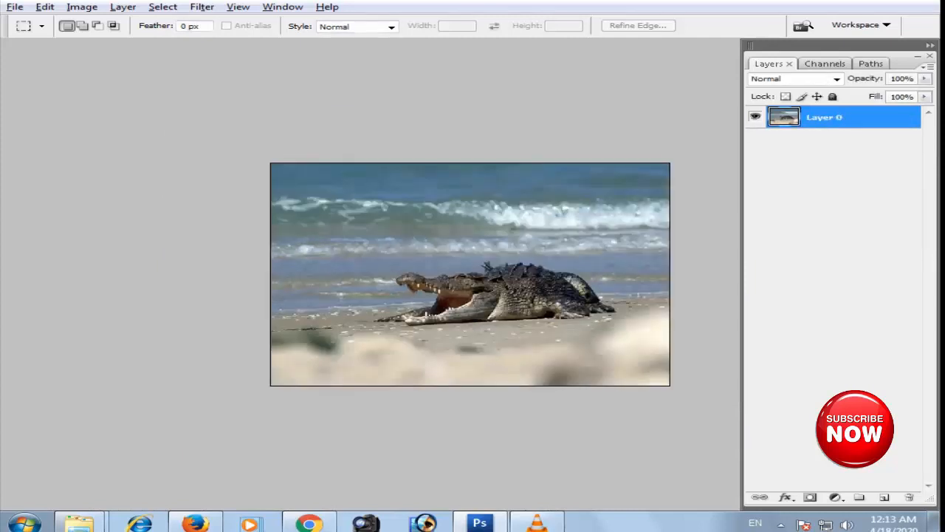
key(ctrl+t)
drag(668, 163, 707, 143)
drag(473, 278, 437, 296)
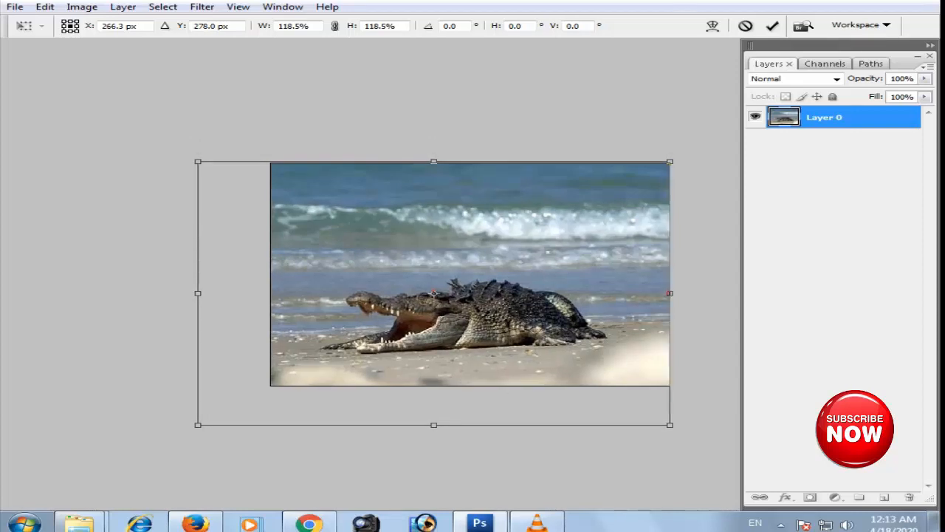
key(Return)
key(ctrl+0)
- Copy the man's cutout from its own document into the crocodile photo as a new layer
key(ctrl+Tab)
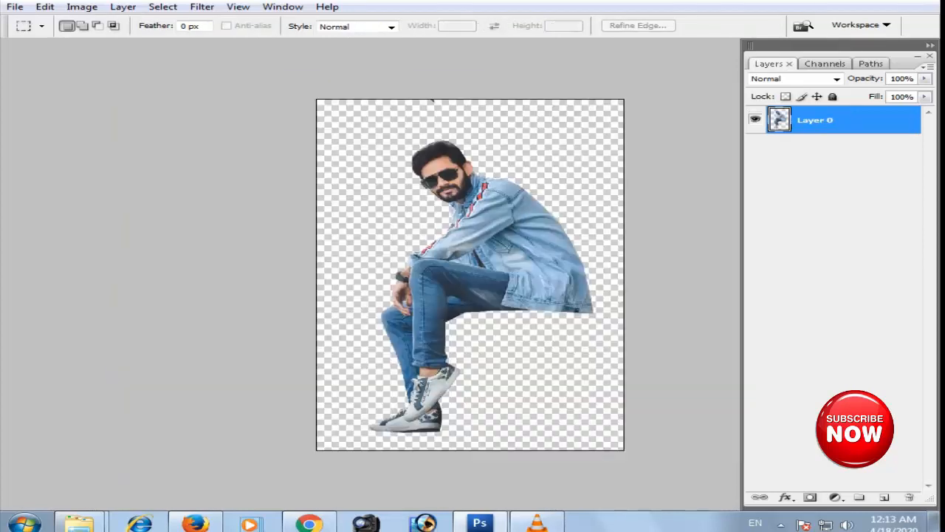
key(f)
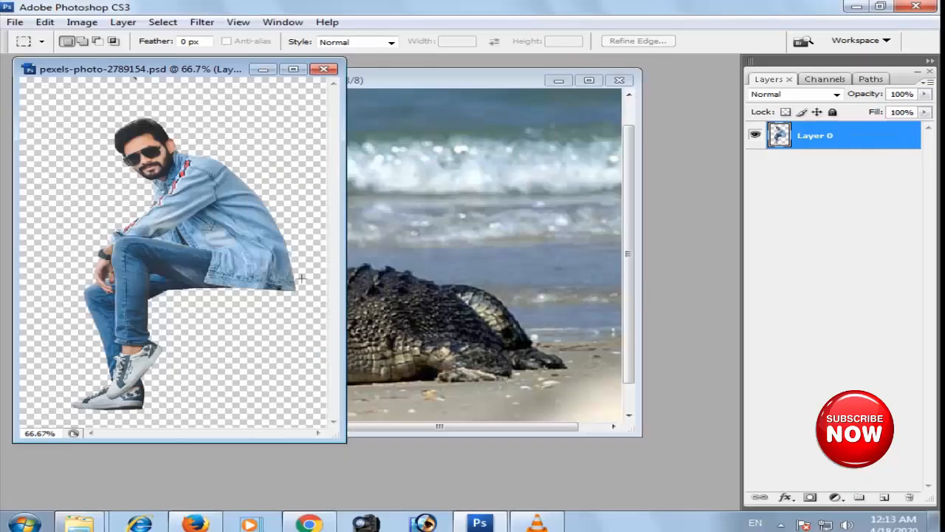
key(v)
drag(133, 76, 220, 86)
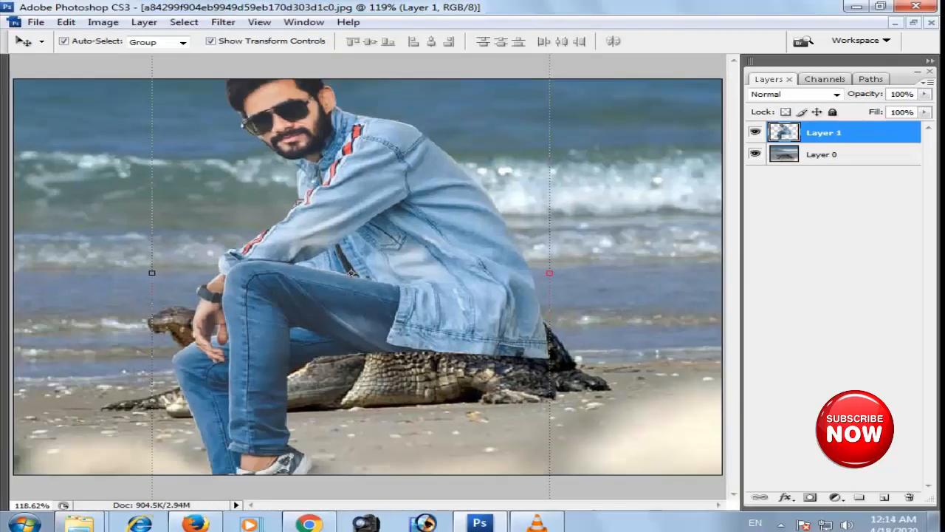
- Scale the man down to roughly half size and shift him slightly towards the crocodile's head
key(ctrl+t)
key(ctrl+minus)
key(ctrl+minus)
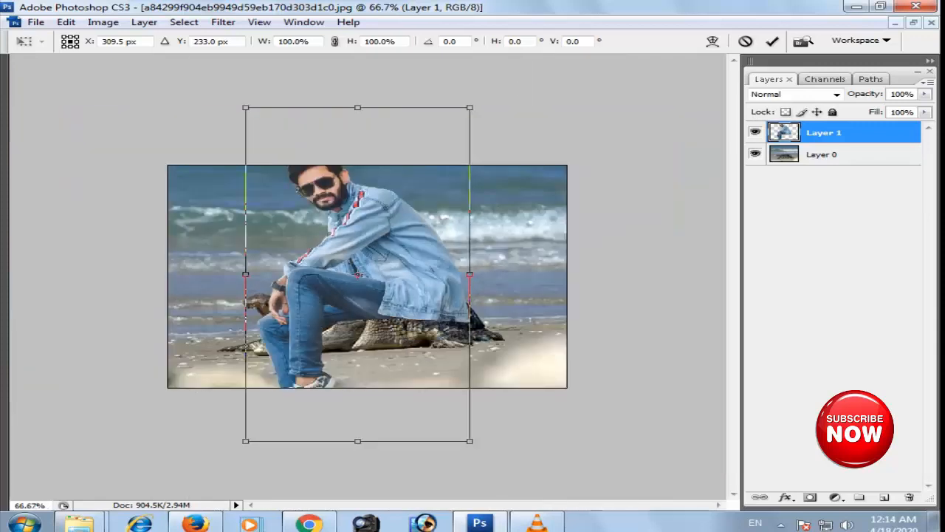
drag(470, 108, 412, 193)
key(Return)
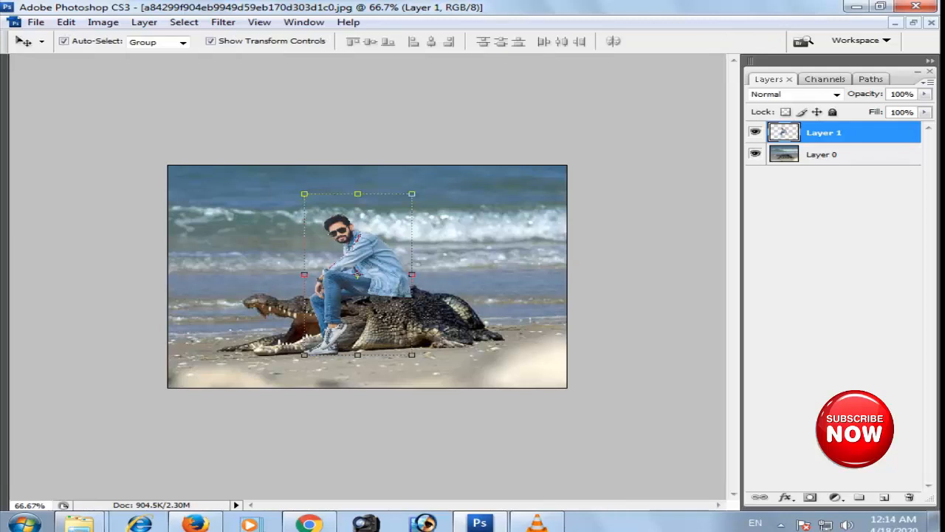
key(ctrl+0)
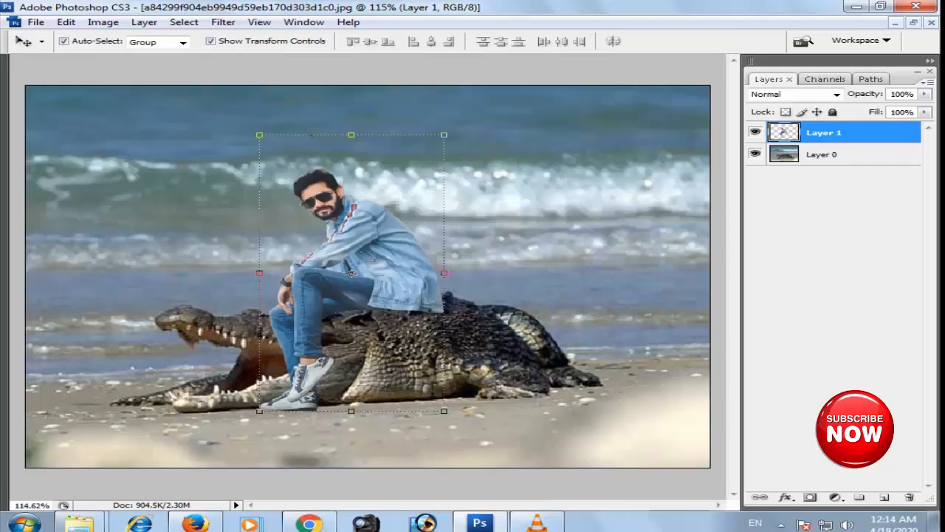
mouse_move(353, 274)
mouse_down()
mouse_move(334, 258)
mouse_move(335, 271)
mouse_up()
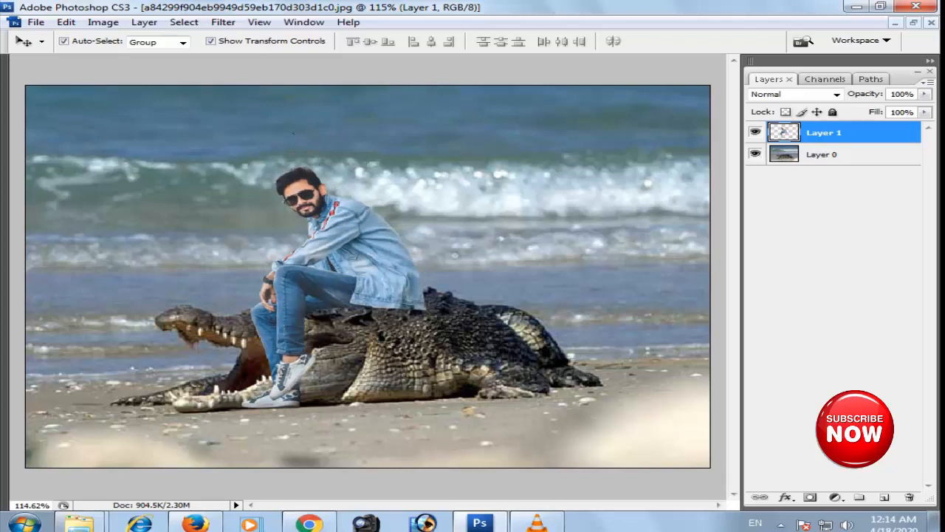
drag(335, 271, 335, 272)
click(65, 23)
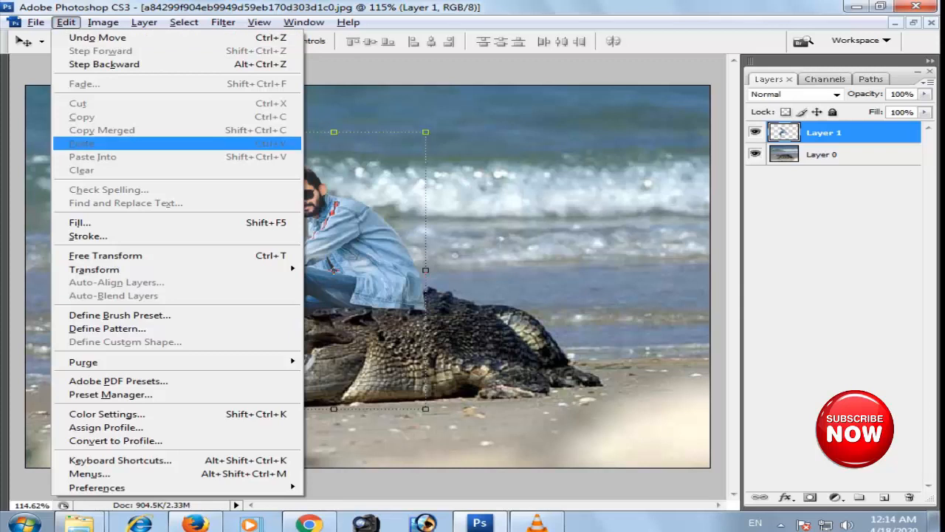
key(s)
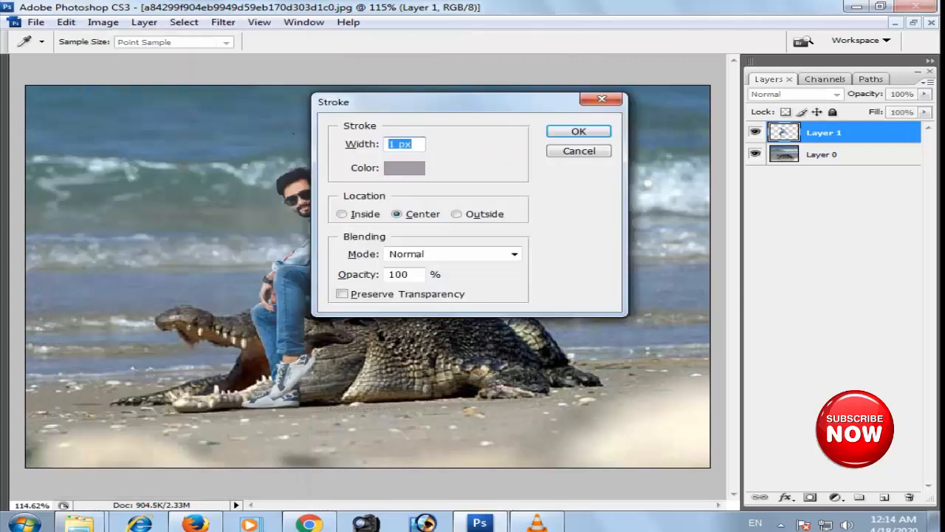
key(Escape)
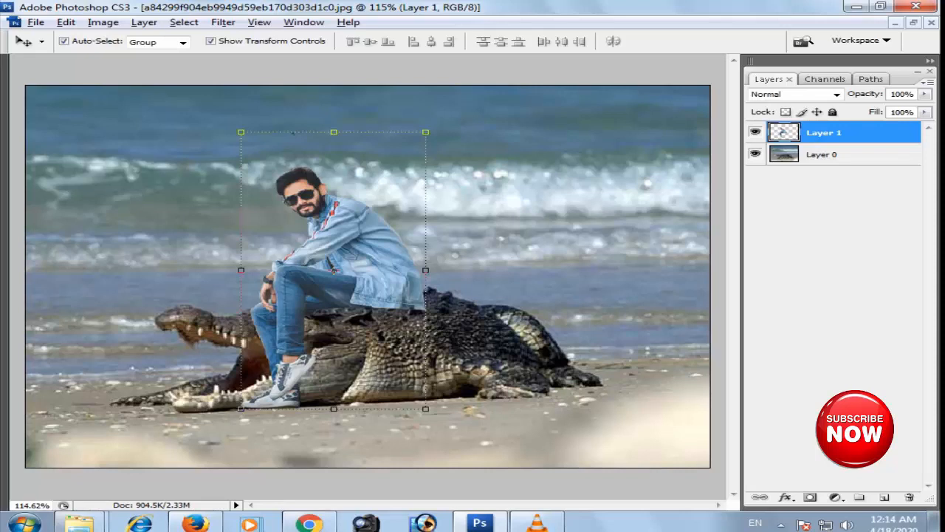
- Flip the man horizontally and move him back along the crocodile so he sits over its mid-body
key(alt+e)
key(a)
key(h)
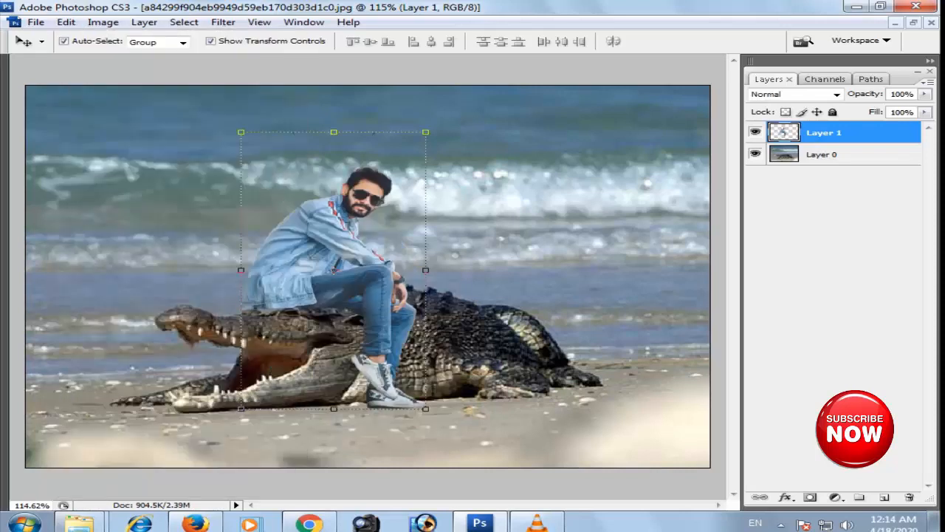
drag(332, 255, 403, 254)
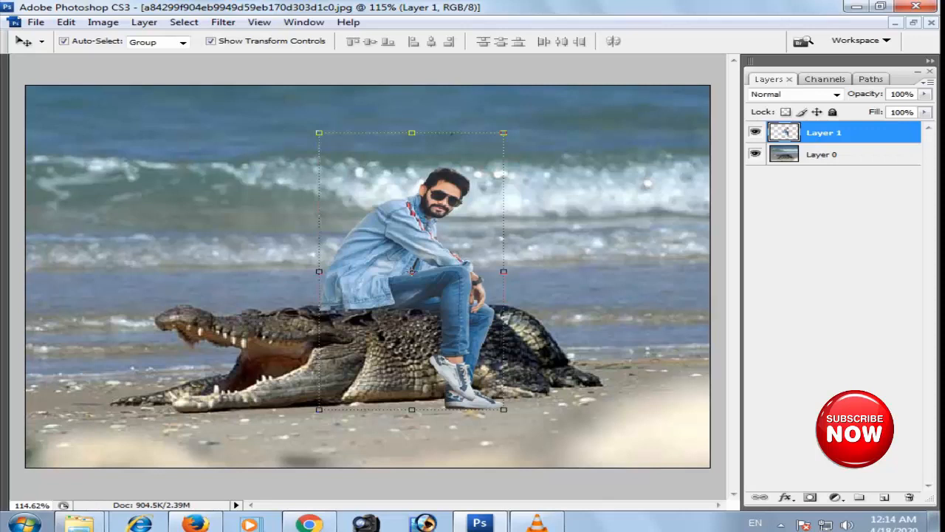
- Shrink the man slightly and reposition him so he rests on the crocodile's back with his lower shoe on the sand
drag(504, 133, 495, 148)
key(Return)
drag(411, 271, 409, 279)
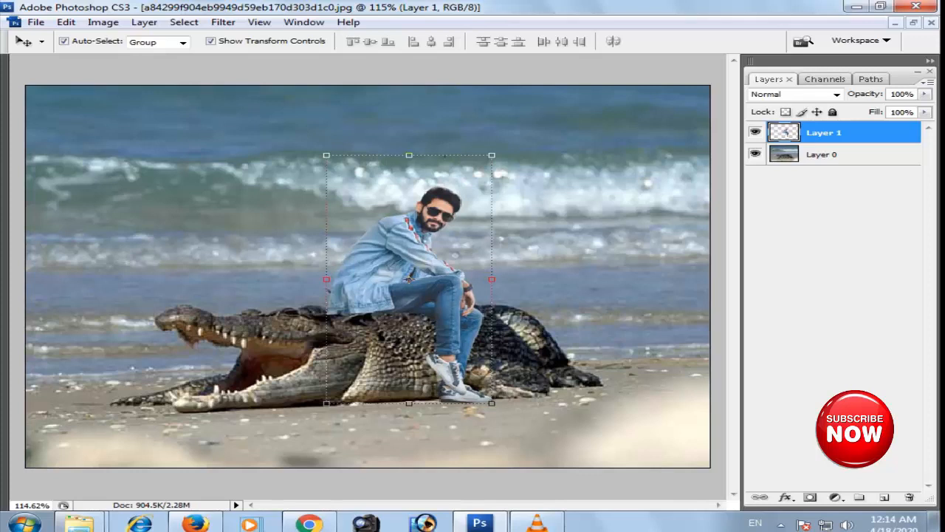
- Lasso the lower edge of the jacket where it meets the crocodile's back, delete that strip and deselect
key(ctrl+plus)
key(ctrl+plus)
drag(475, 286, 508, 214)
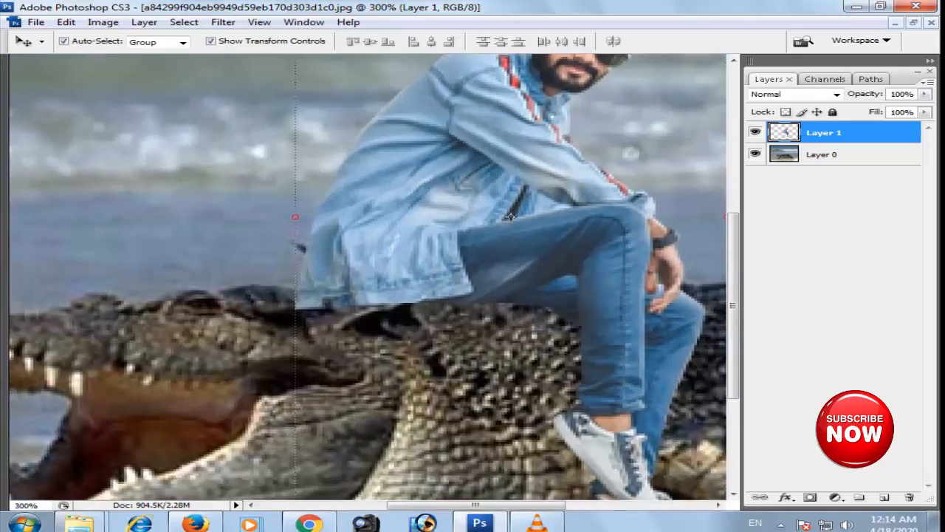
key(e)
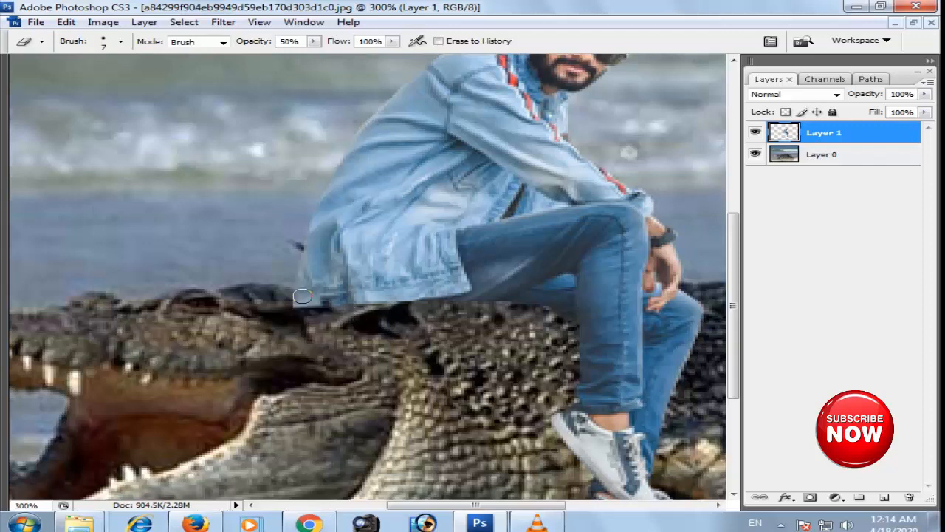
key(l)
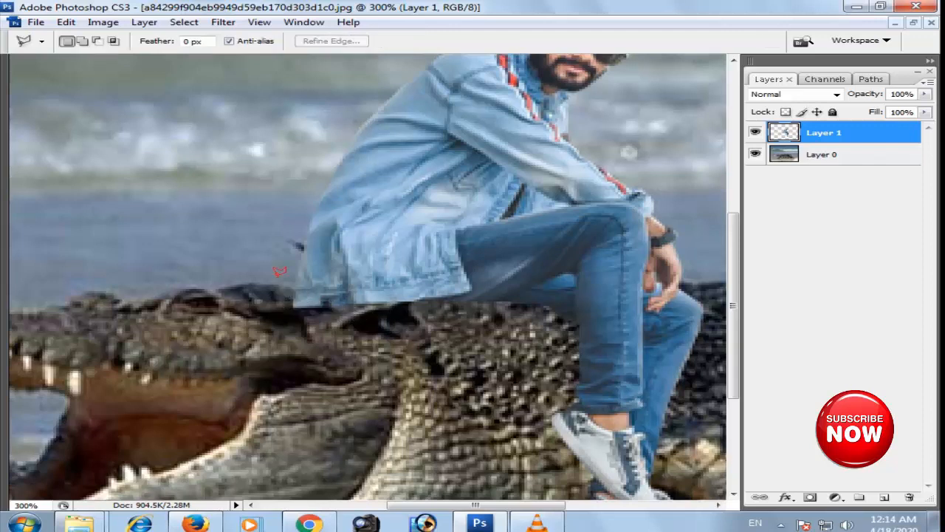
click(278, 281)
click(285, 301)
click(433, 299)
click(473, 304)
click(273, 333)
click(278, 282)
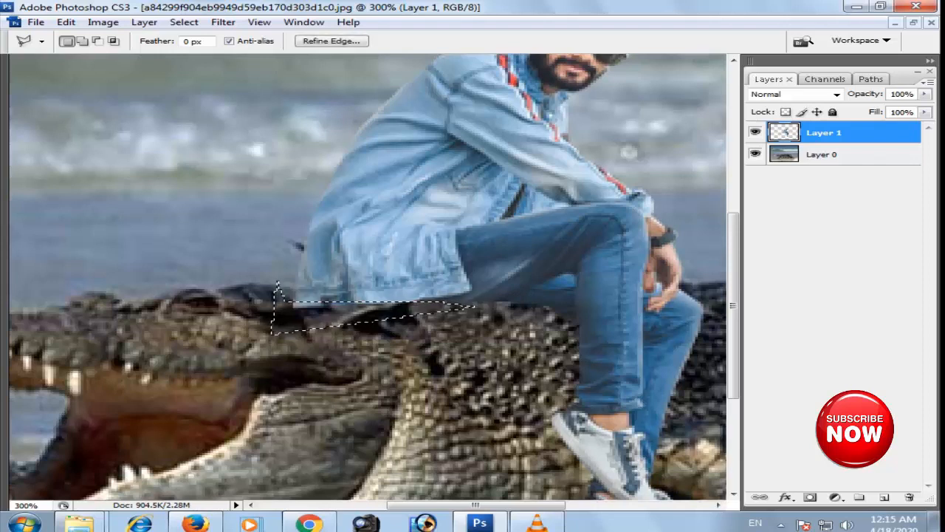
key(Delete)
key(ctrl+d)
- Restore the selection under the jacket hem, feather it by 5 pixels, delete its content again and deselect
key(ctrl+z)
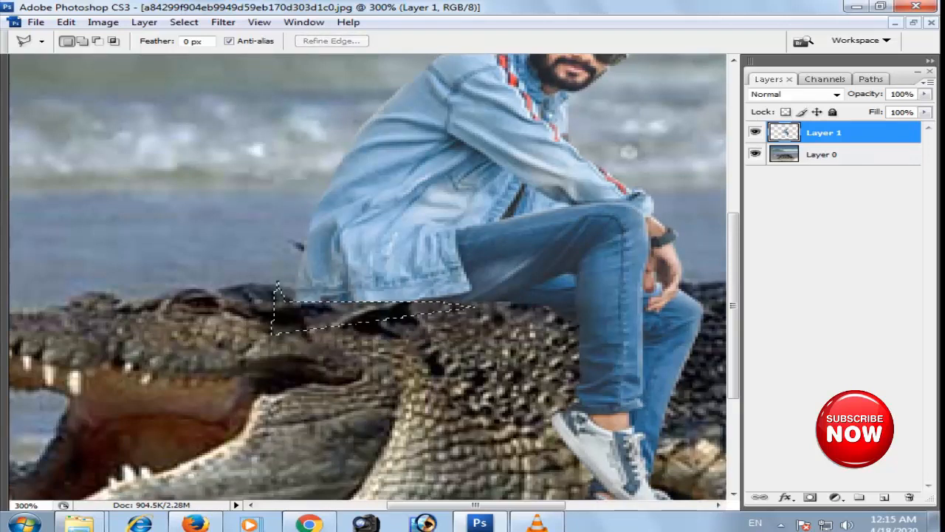
key(ctrl+alt+d)
text(5)
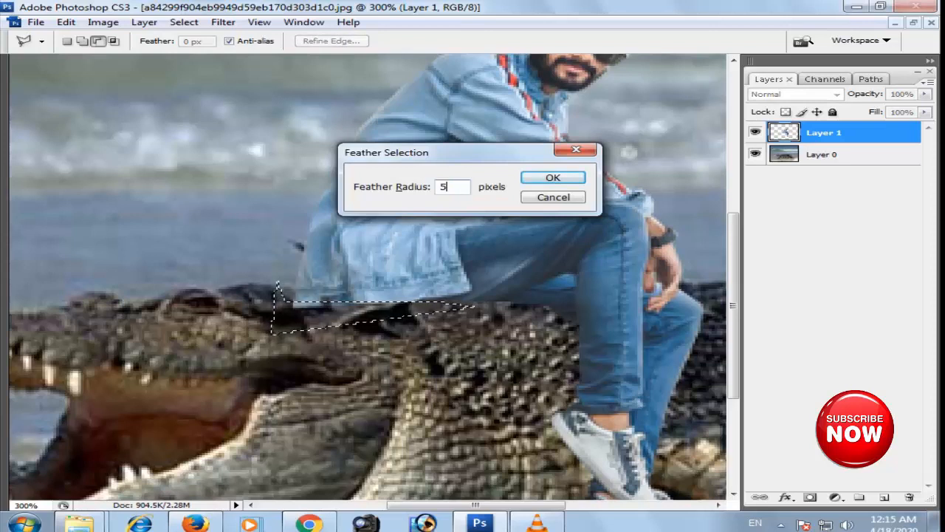
key(Return)
key(Delete)
key(ctrl+d)
key(ctrl+0)
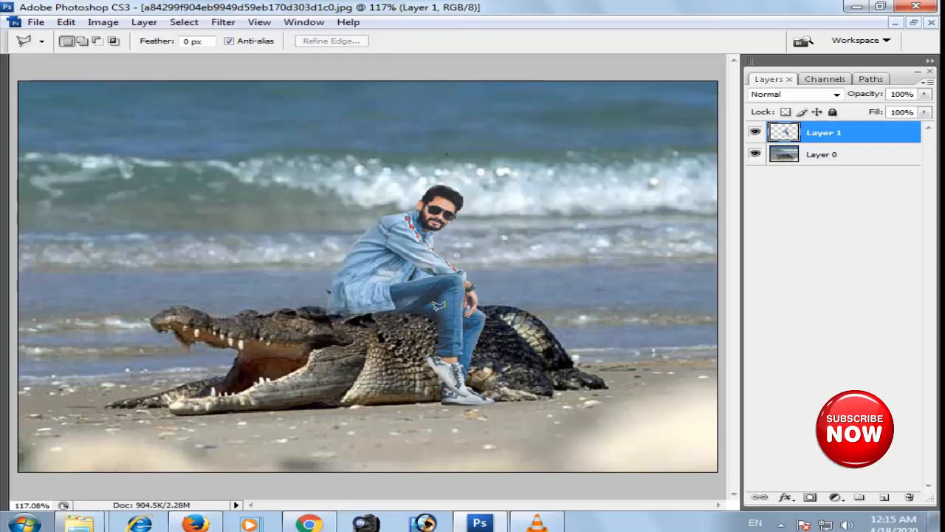
- Make the crocodile photo's layer active and switch to the Burn tool for shading around the man's shoes
key(ctrl+plus)
key(ctrl+plus)
drag(473, 399, 392, 197)
key(v)
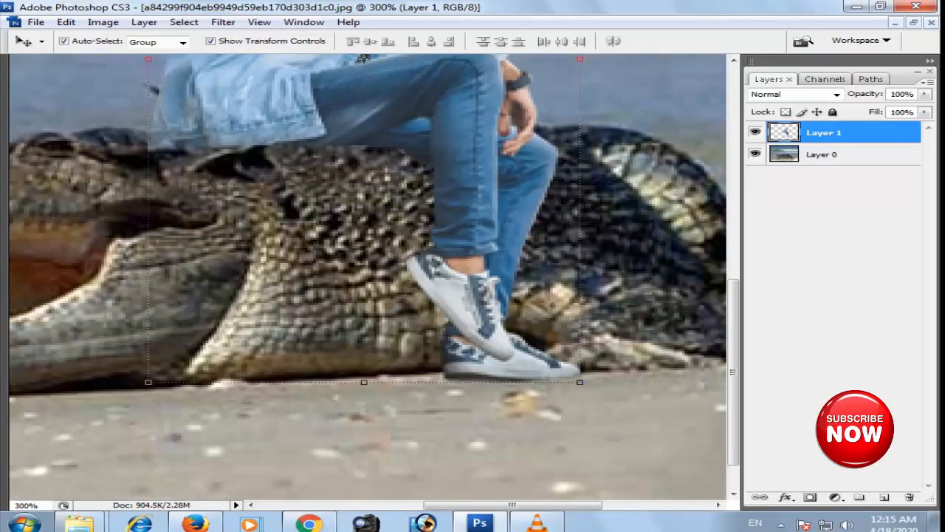
click(93, 138)
key(o)
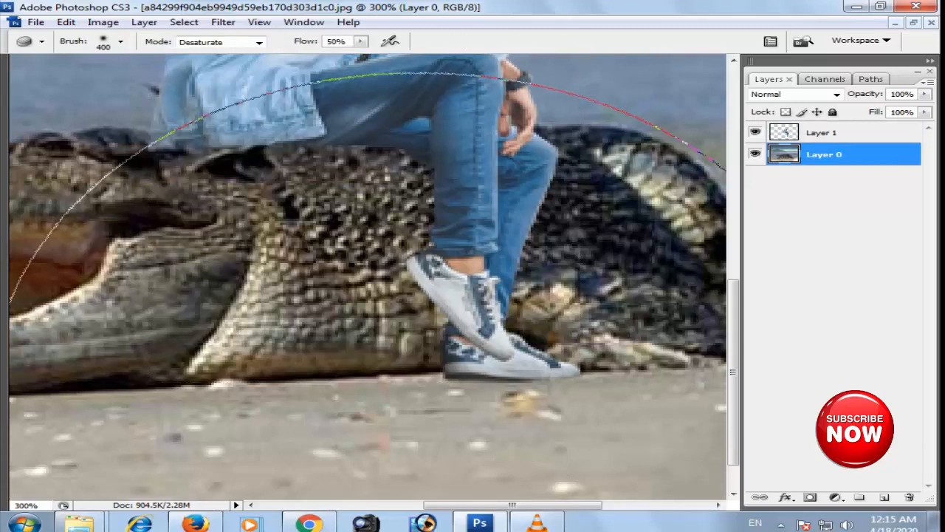
key(shift+o)
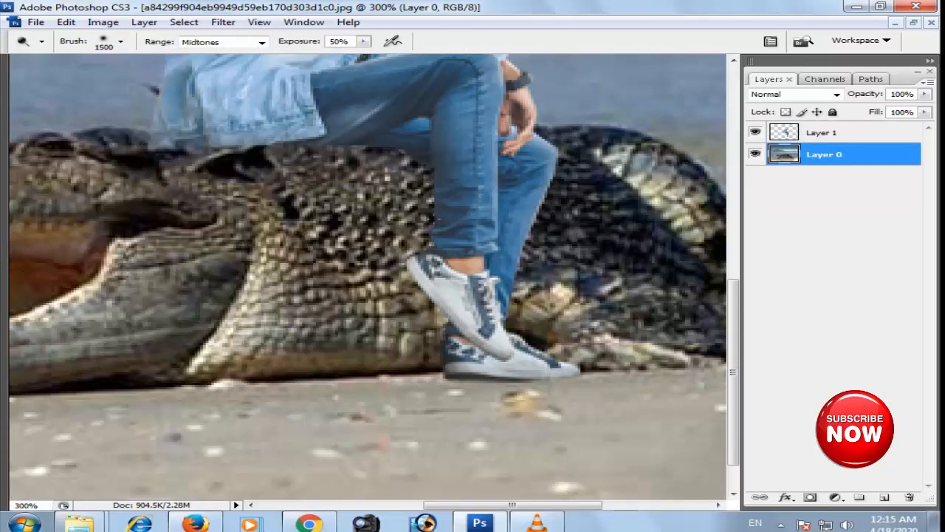
click(42, 41)
click(43, 41)
key(Tab)
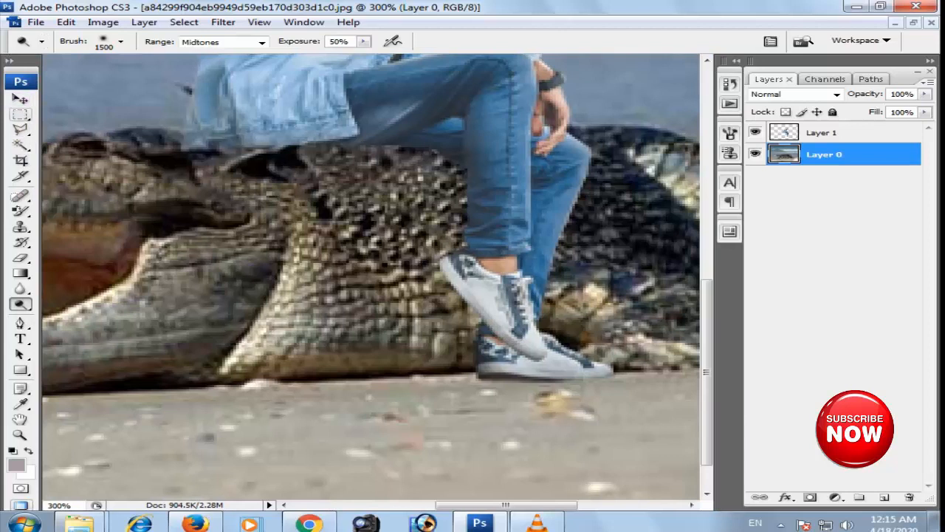
click(20, 303)
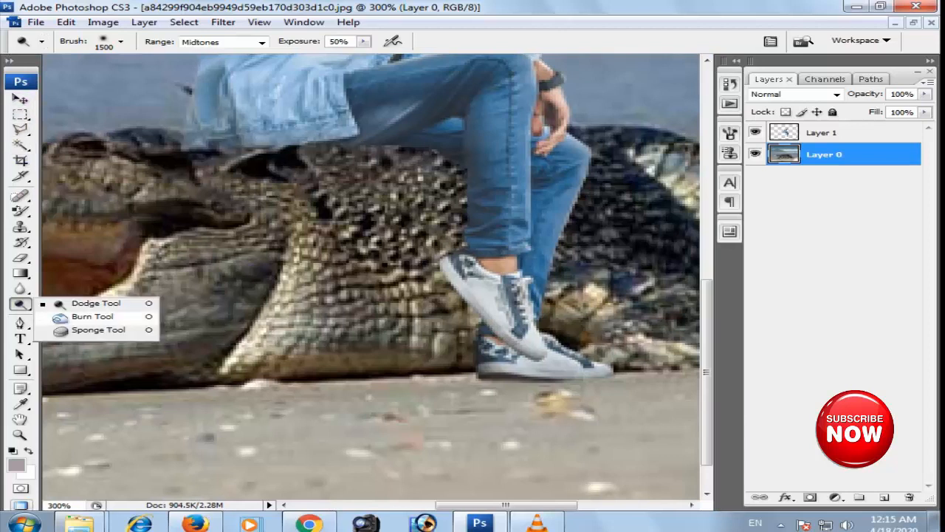
click(93, 316)
- Burn a shadow into the sand beneath the lower shoe with a size 15 brush, midtones range and 50% exposure
key(bracketleft)
key(bracketleft)
key(bracketleft)
key(bracketleft)
key(bracketleft)
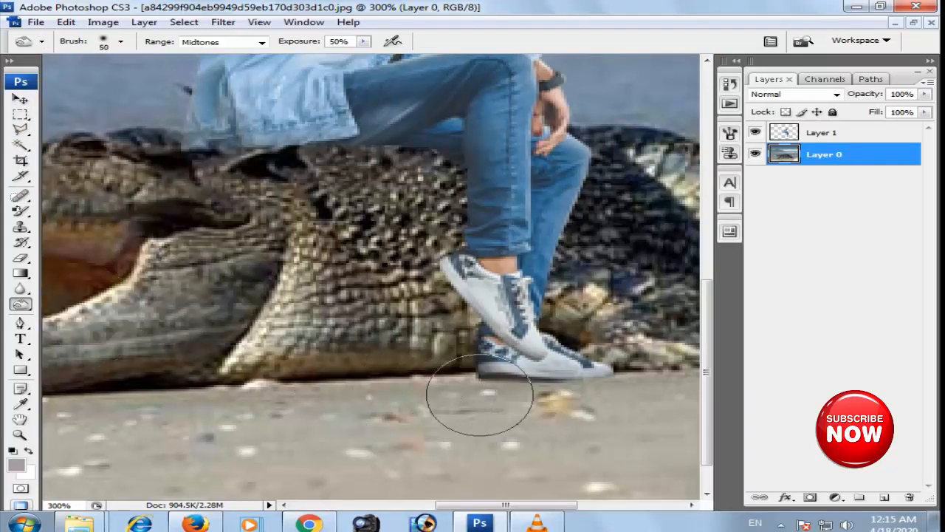
key(bracketleft)
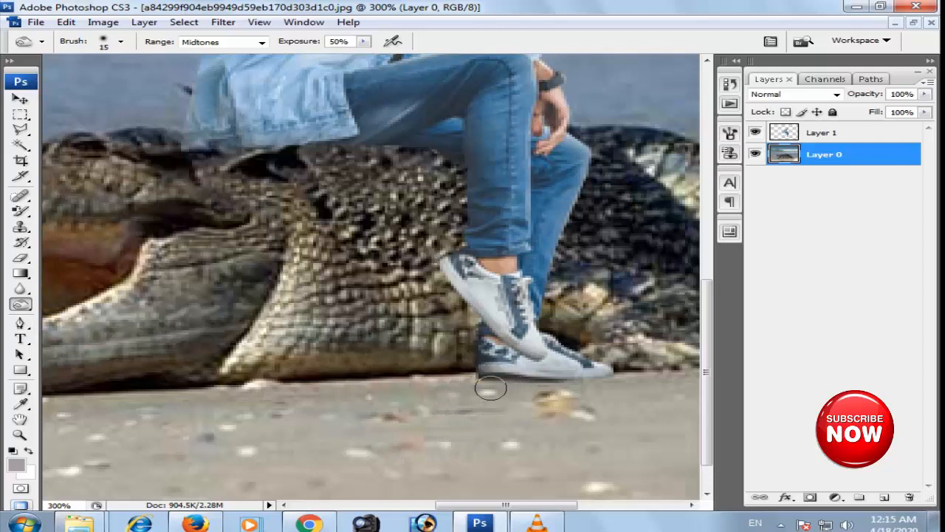
mouse_move(499, 380)
mouse_down()
mouse_move(595, 375)
mouse_move(479, 384)
mouse_move(578, 388)
mouse_move(629, 373)
mouse_up()
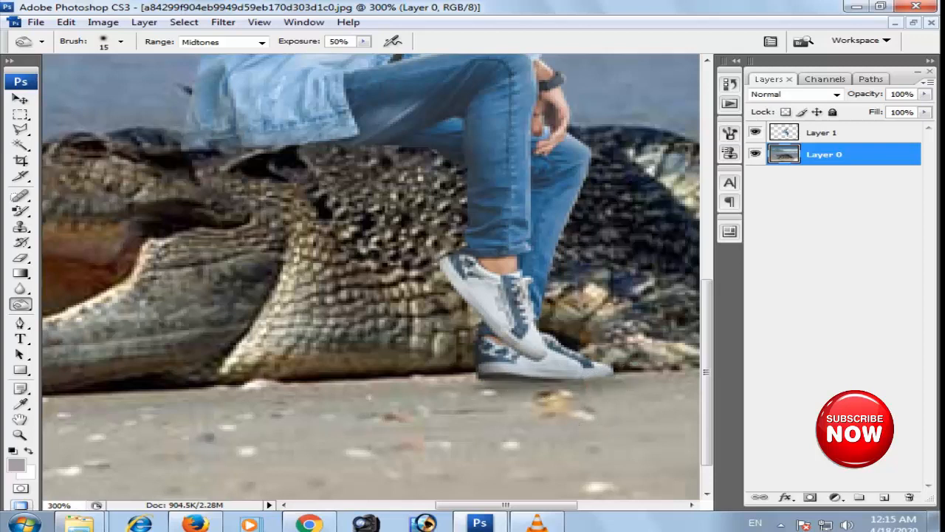
- Switch to the New folder (2) window and open the lake landscape image named 6 in Photoshop
key(ctrl+0)
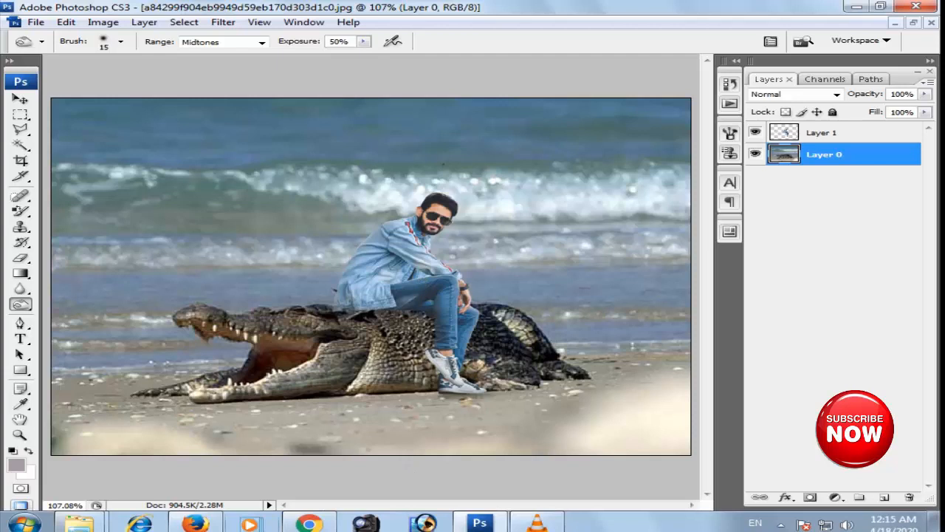
mouse_move(79, 522)
click(295, 432)
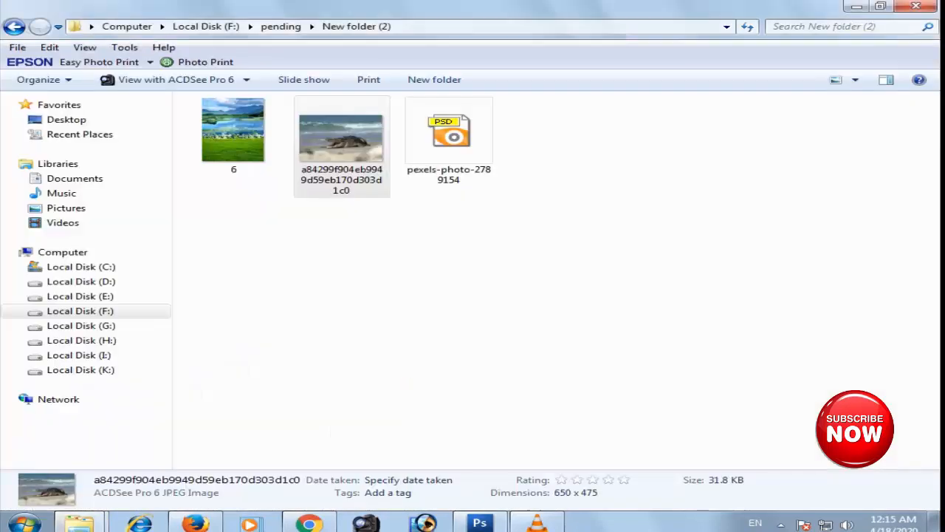
drag(238, 166, 336, 294)
drag(233, 133, 487, 467)
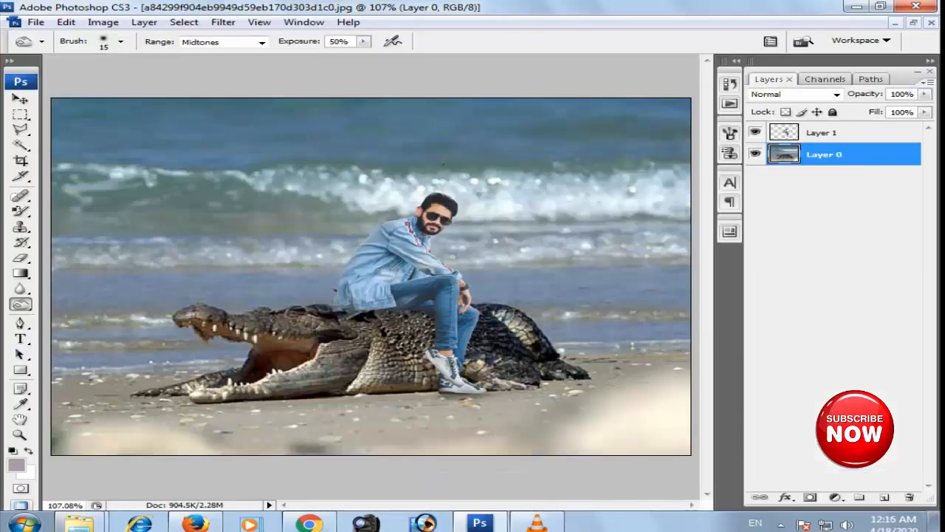
- Copy the whole lake landscape and paste it into the crocodile document between the crocodile and man layers
key(ctrl+a)
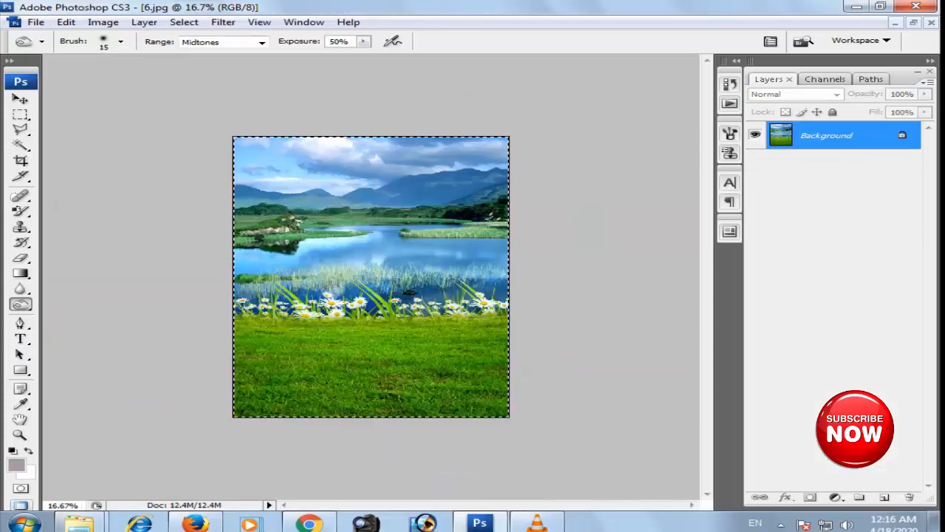
key(ctrl+Tab)
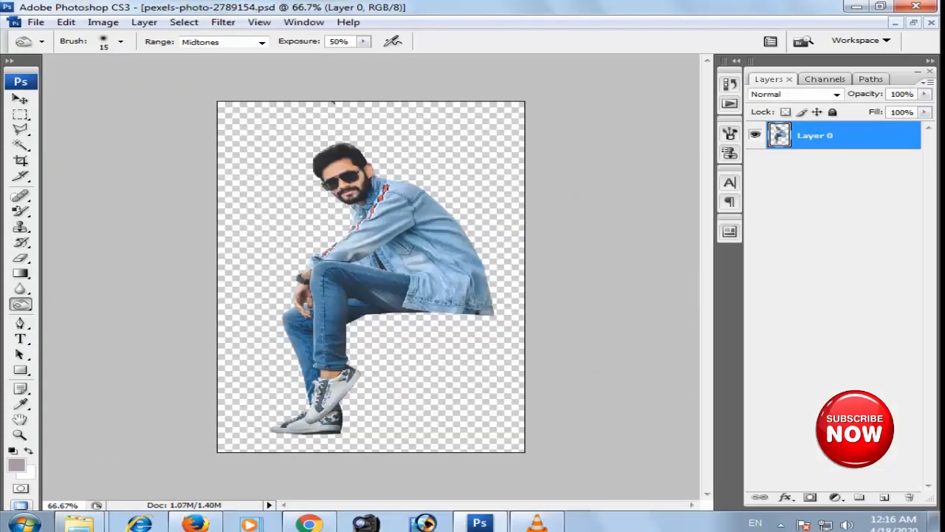
key(ctrl+Tab)
key(ctrl+v)
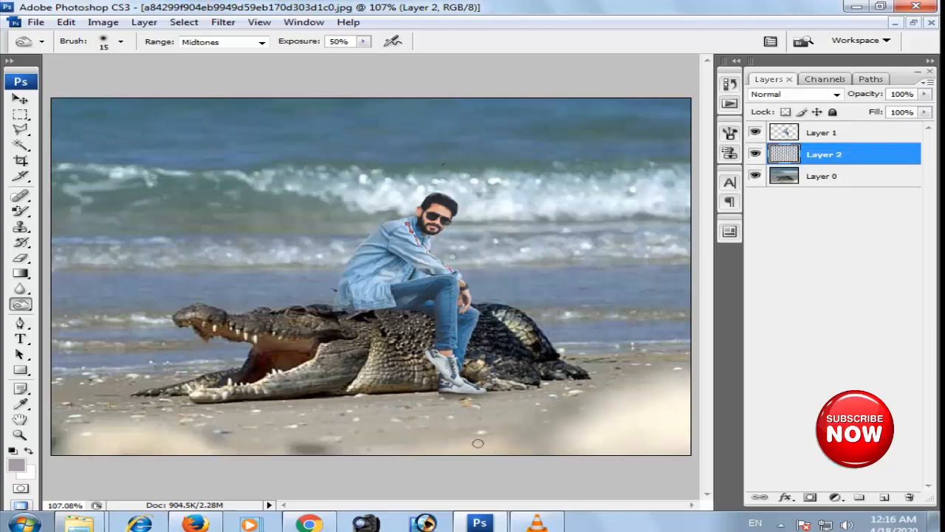
- Scale the pasted landscape layer to 35% with Free Transform, keeping its upper-left corner in place
key(ctrl+minus)
key(ctrl+minus)
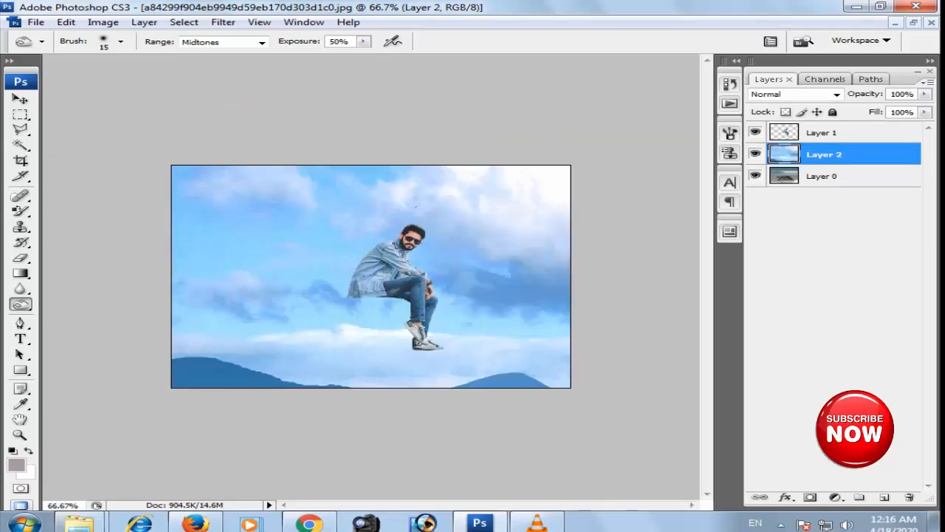
key(ctrl+minus)
key(ctrl+t)
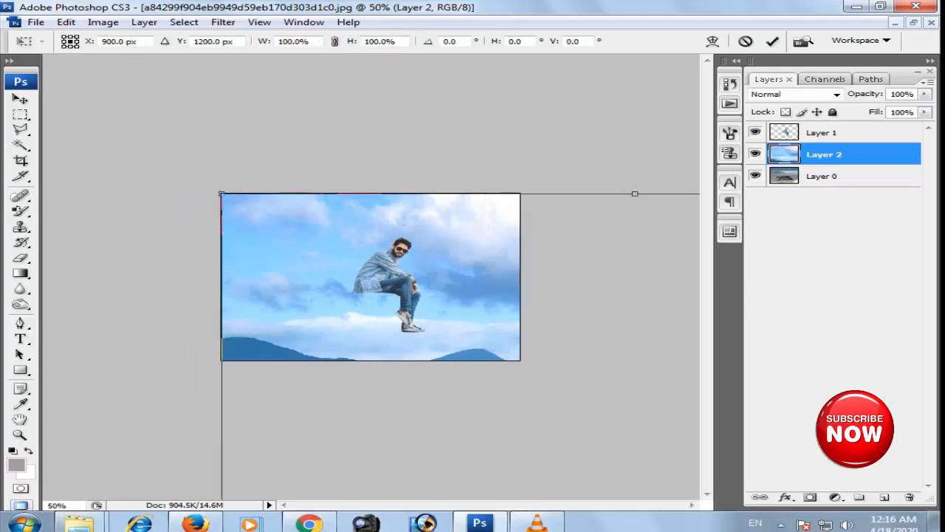
key(ctrl+minus)
key(ctrl+minus)
key(ctrl+minus)
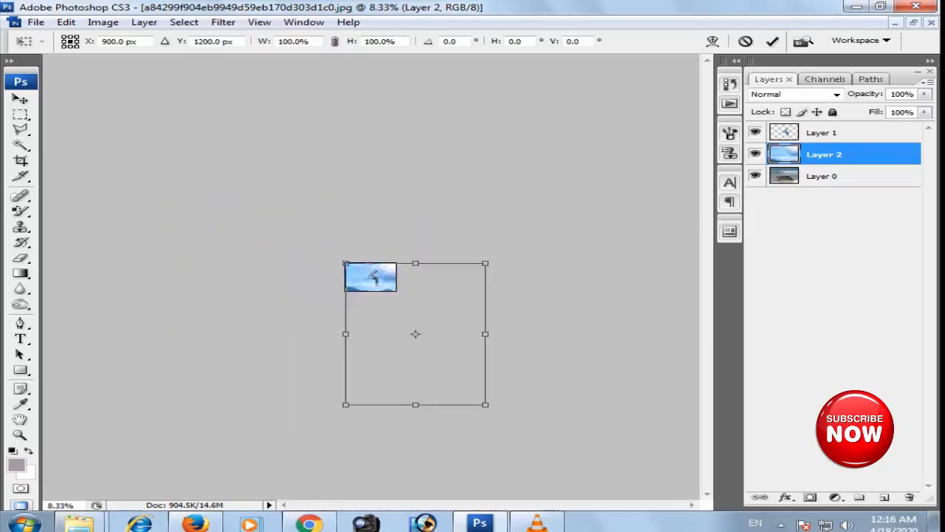
drag(485, 404, 396, 311)
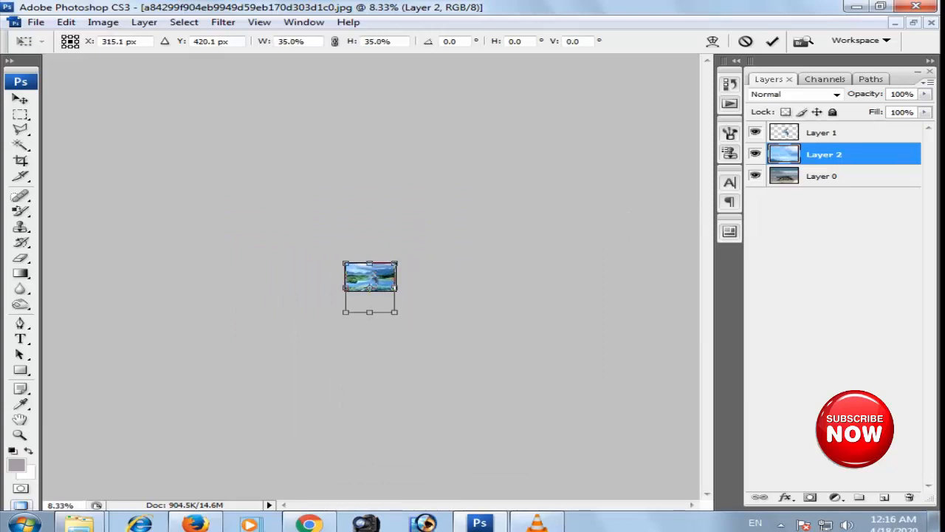
key(Return)
key(o)
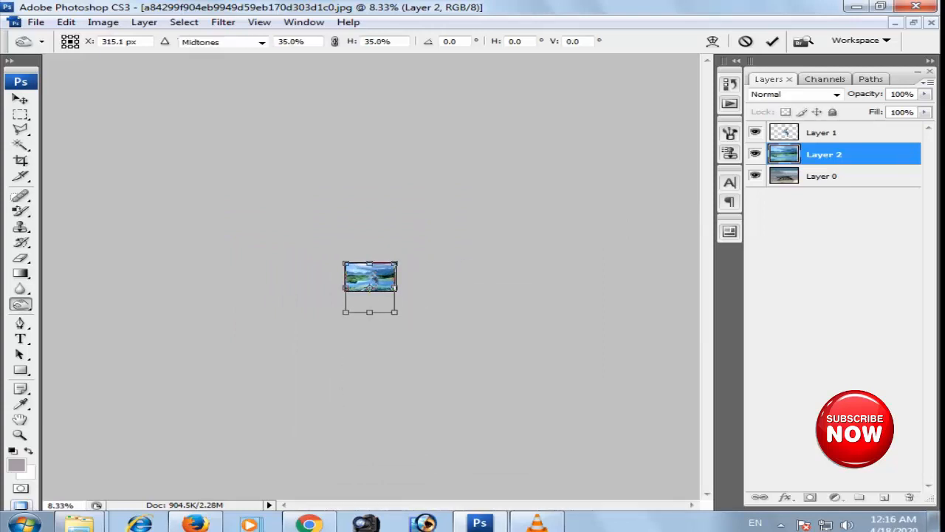
- Stretch the landscape layer to 103.5% width to fill the canvas and squash its height to about 75.3%
key(ctrl+0)
key(ctrl+minus)
key(ctrl+minus)
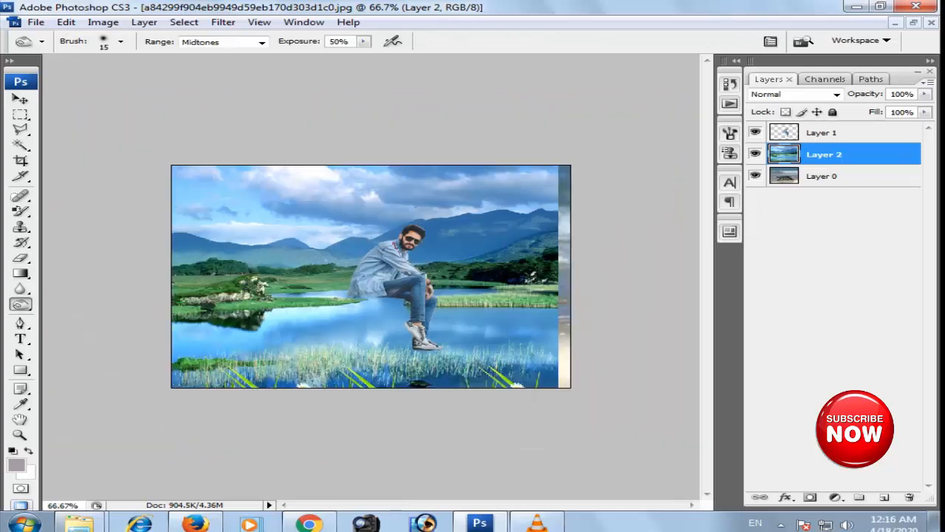
key(v)
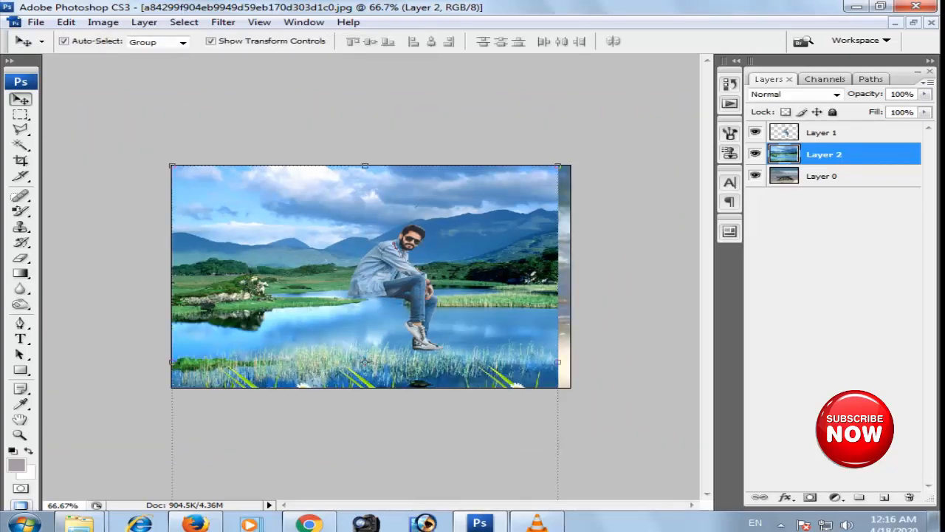
key(ctrl+t)
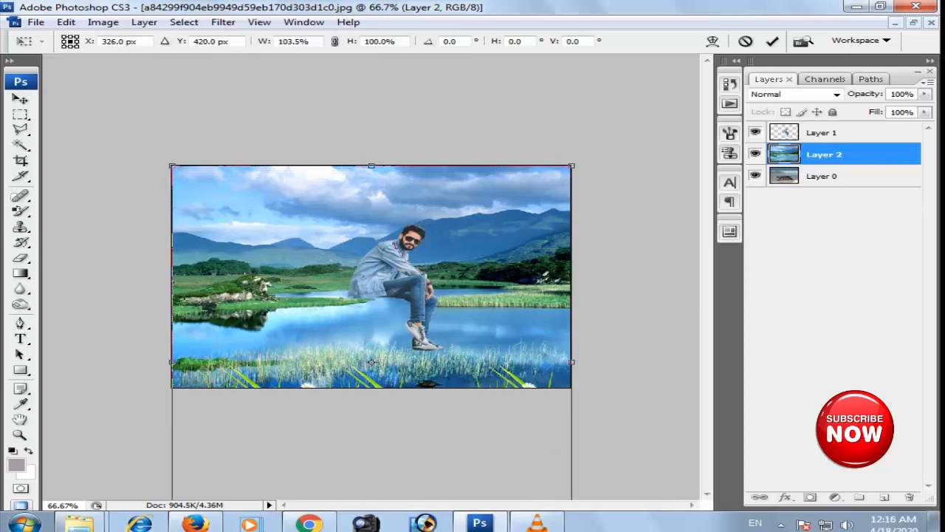
key(ctrl+minus)
key(ctrl+minus)
drag(370, 382, 370, 346)
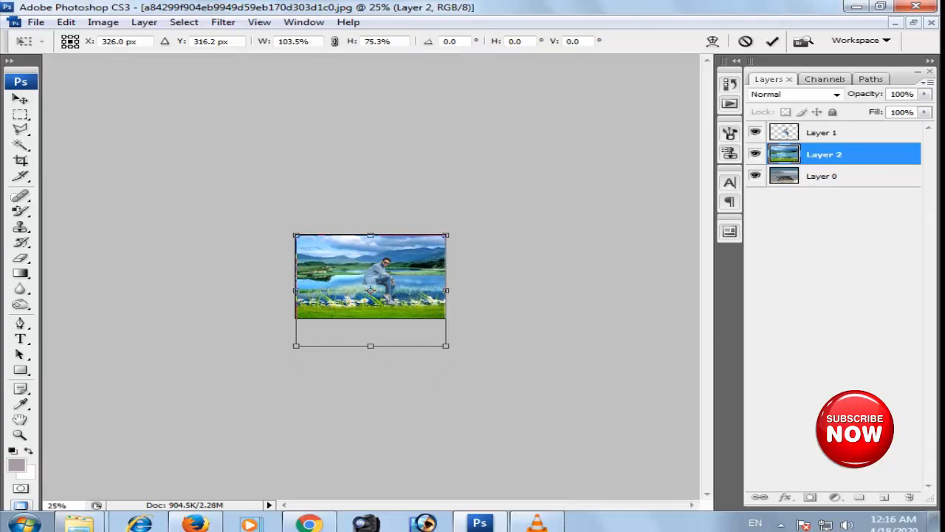
key(Return)
- Set the landscape layer's opacity to 50%, try moving it upward over the crocodile, and undo the move
key(ctrl+0)
key(5)
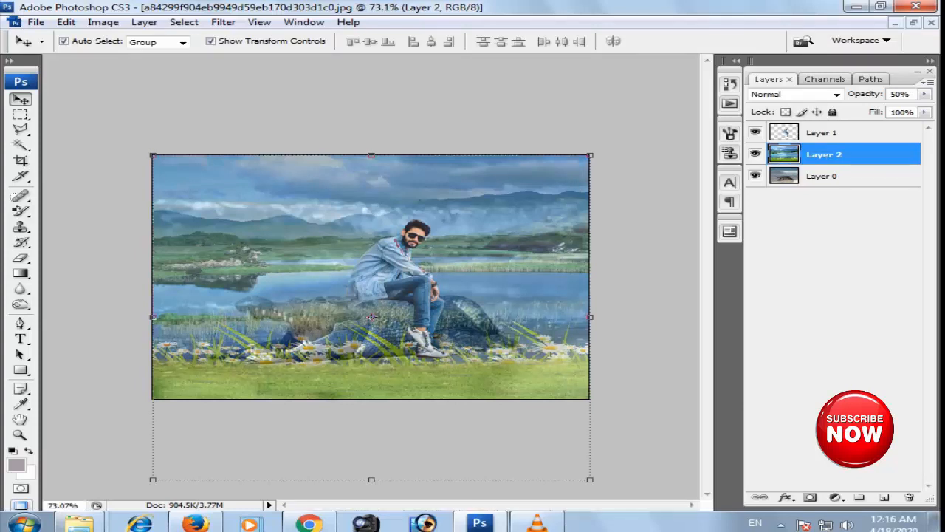
drag(371, 317, 372, 296)
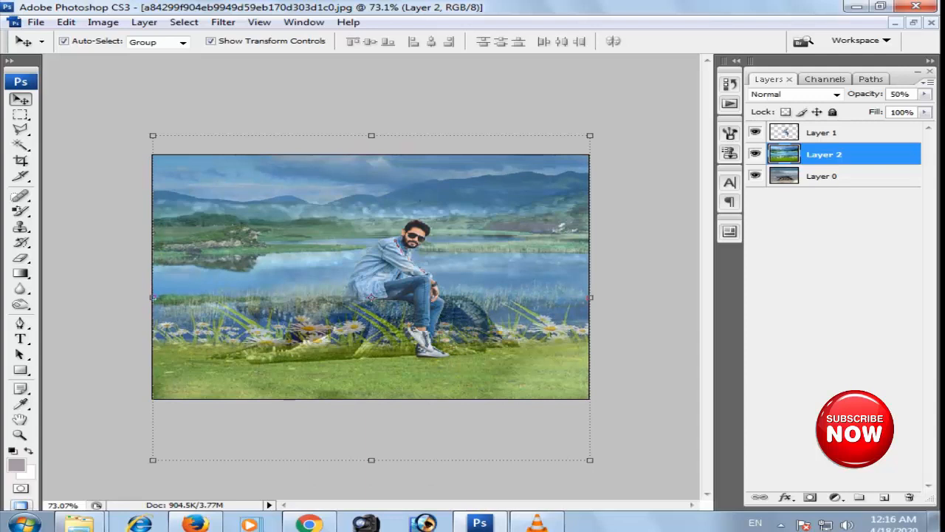
key(ctrl+z)
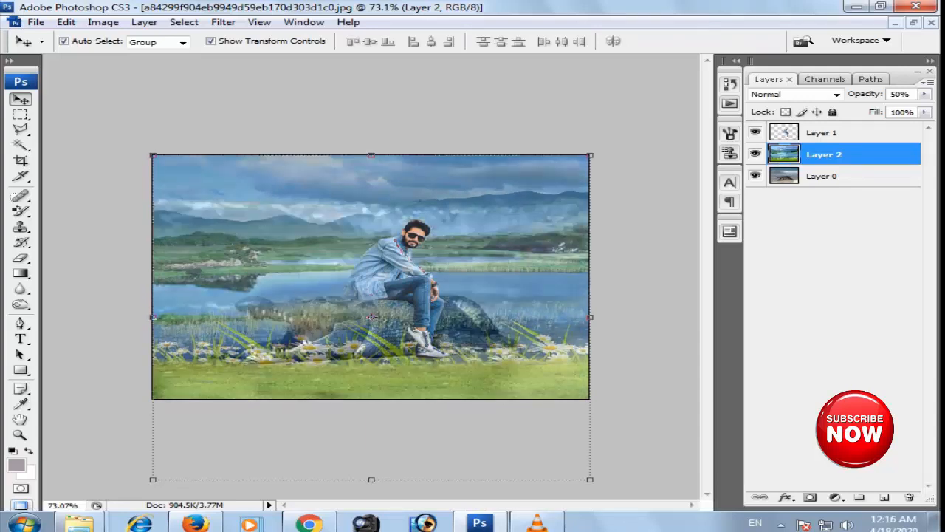
- Widen the landscape layer slightly past the canvas's right edge and shorten it from below, closing the color scheme message
drag(590, 317, 611, 316)
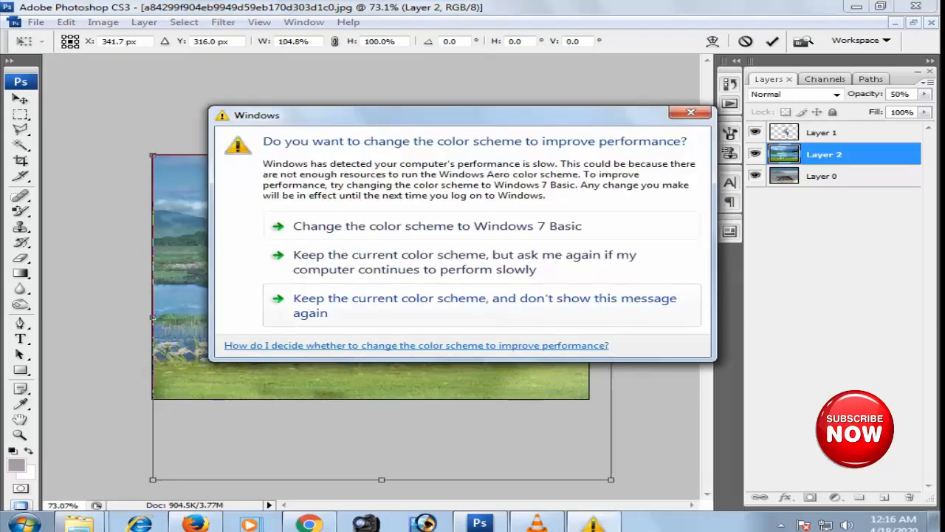
click(690, 112)
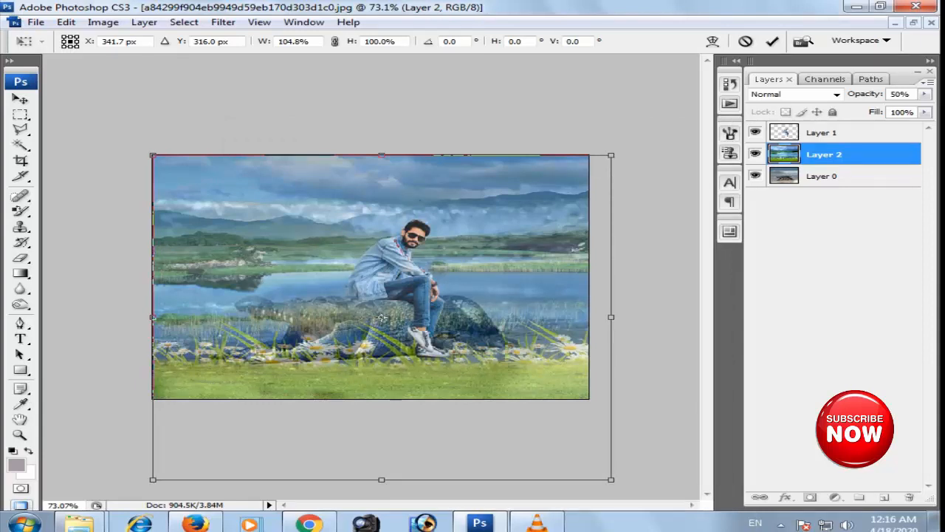
drag(610, 478, 592, 466)
key(Return)
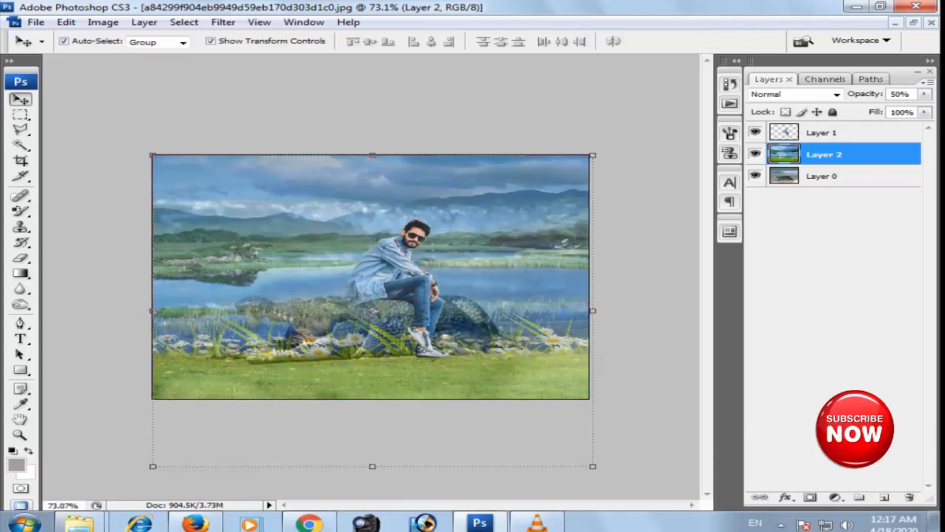
- Outline the crocodile and the sand around it with a wide polygonal lasso selection spanning the canvas
key(m)
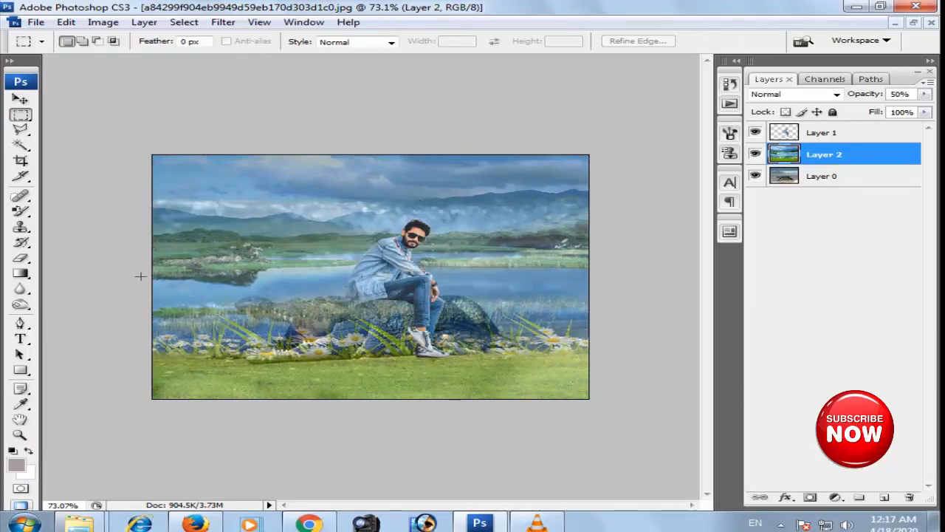
key(l)
click(113, 319)
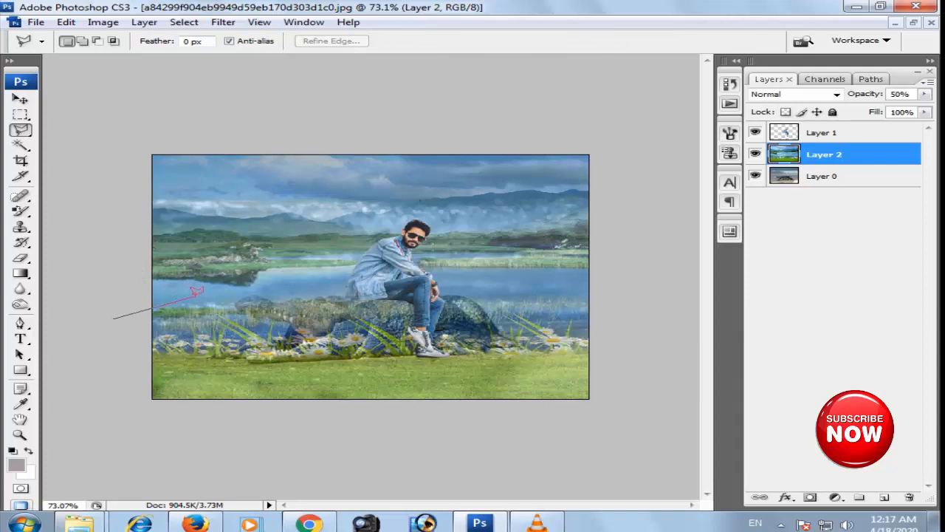
click(294, 288)
click(462, 285)
click(638, 305)
click(590, 372)
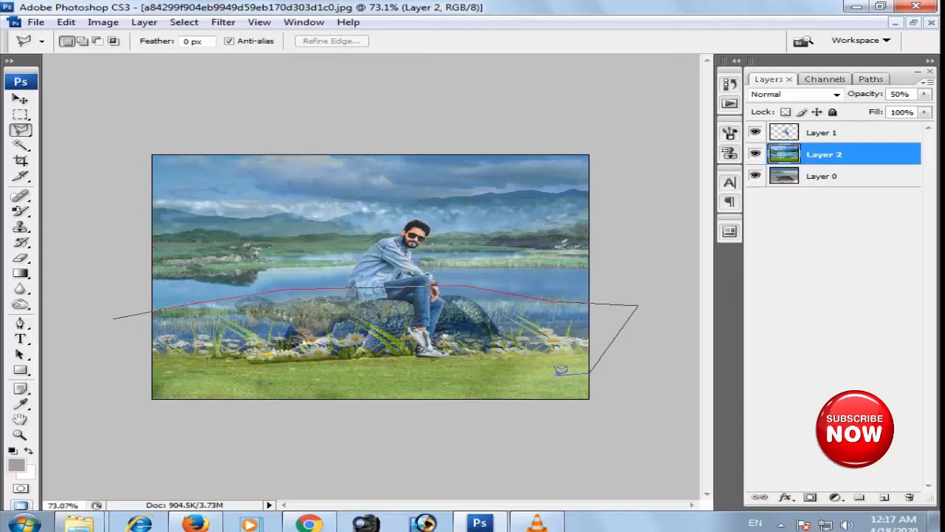
double_click(116, 386)
- Feather the selection by 20 pixels, delete the landscape inside it to reveal the crocodile, and deselect
key(ctrl+alt+d)
text(50)
key(BackSpace)
key(BackSpace)
text(20)
key(Return)
key(Delete)
key(ctrl+d)
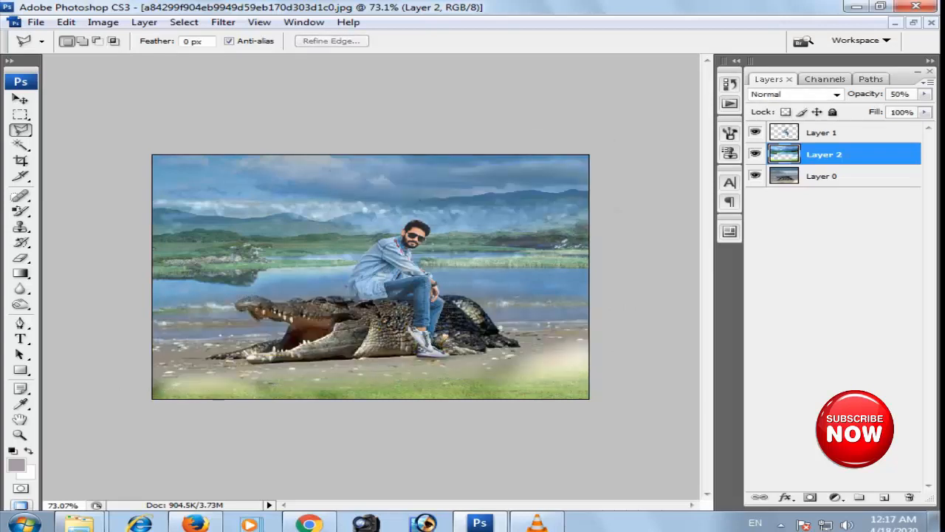
- Reduce the landscape layer's height from below so its grass moves up toward the crocodile
key(ctrl+0)
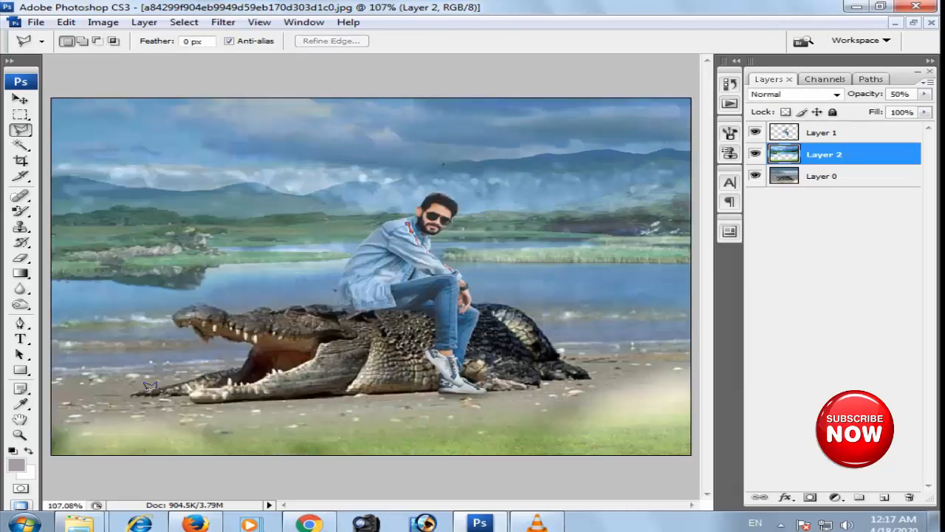
key(v)
key(ctrl+minus)
key(ctrl+minus)
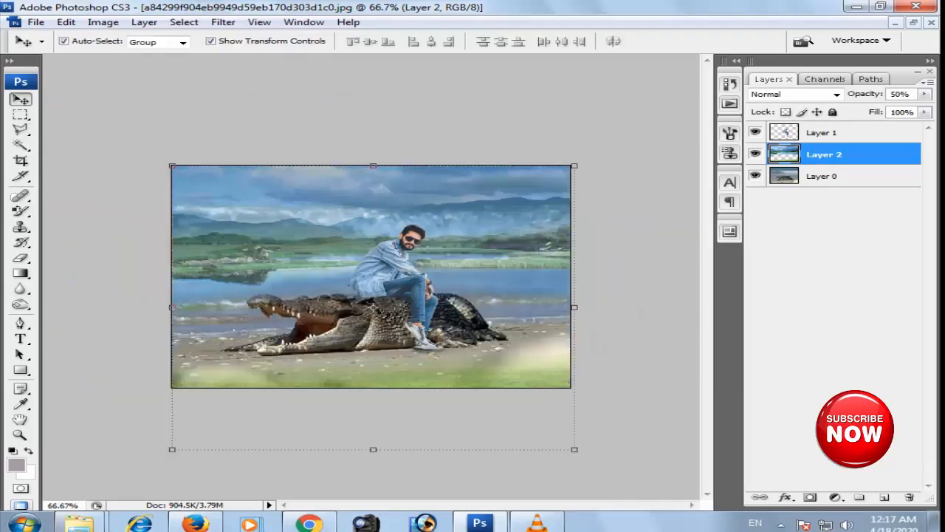
drag(373, 449, 373, 427)
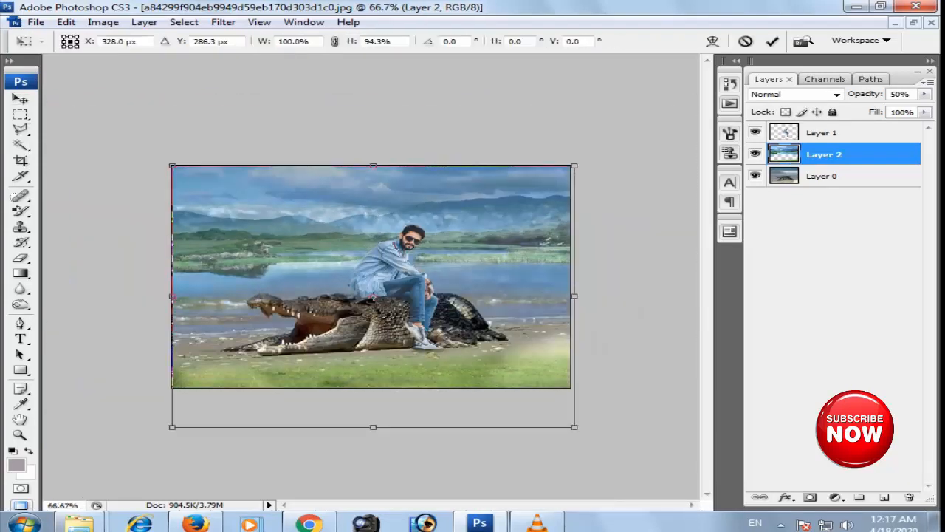
key(Return)
key(ctrl+0)
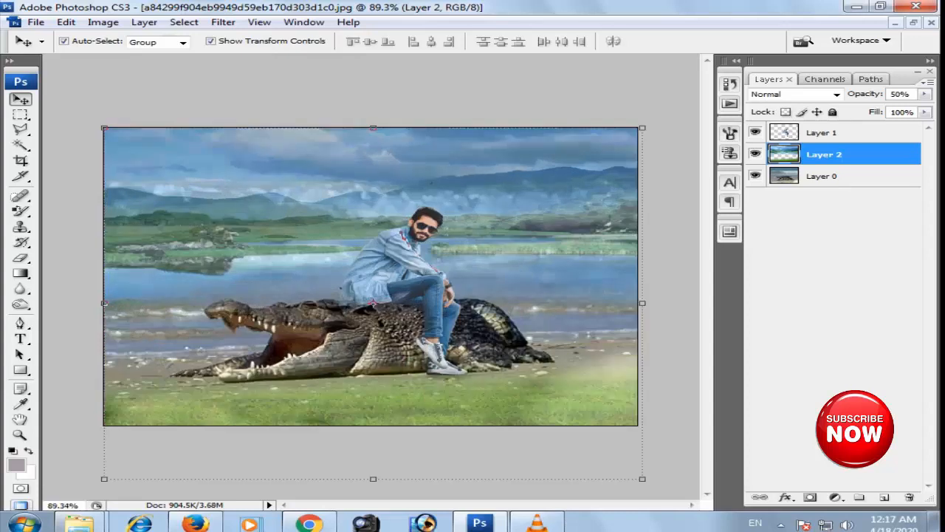
- Widen the landscape layer to about 105% past the canvas's right edge and restore its opacity to 100%
drag(642, 302, 667, 303)
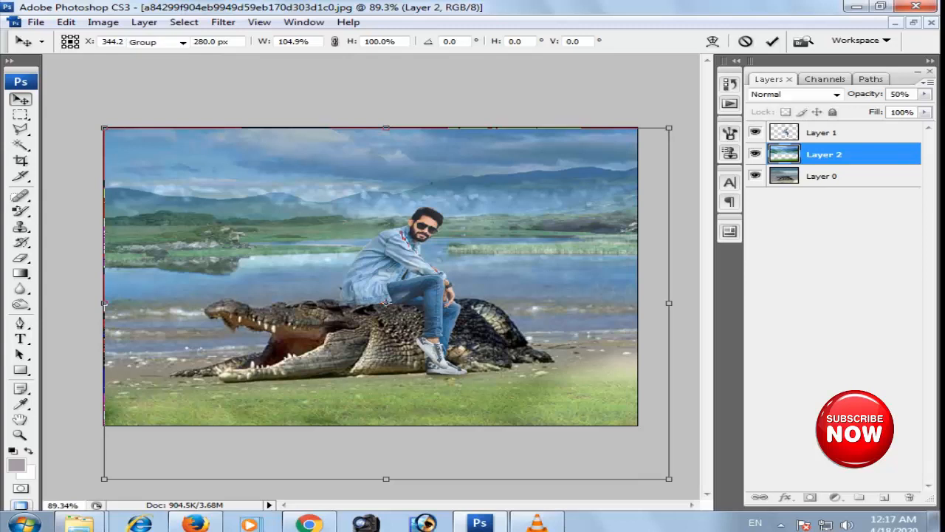
key(Return)
key(0)
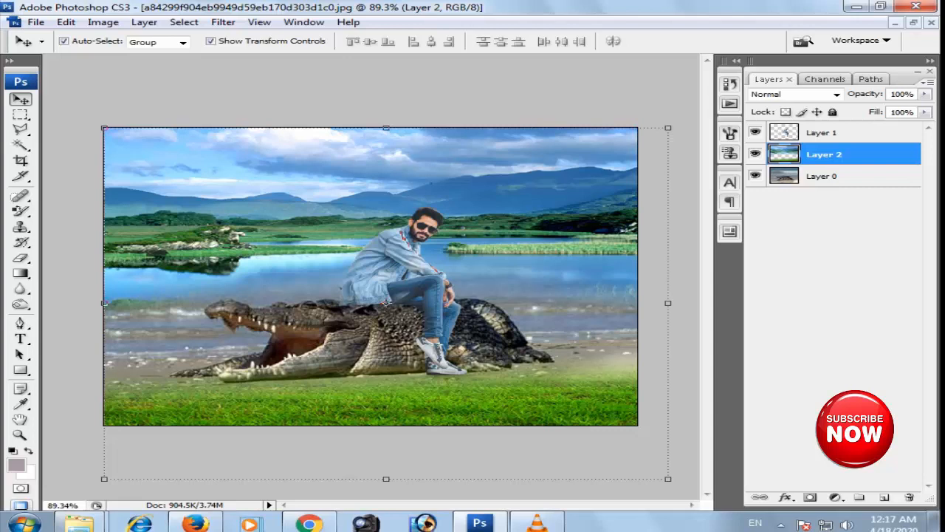
- Select the man's layer and brighten it slightly by raising its Curves adjustment
click(405, 277)
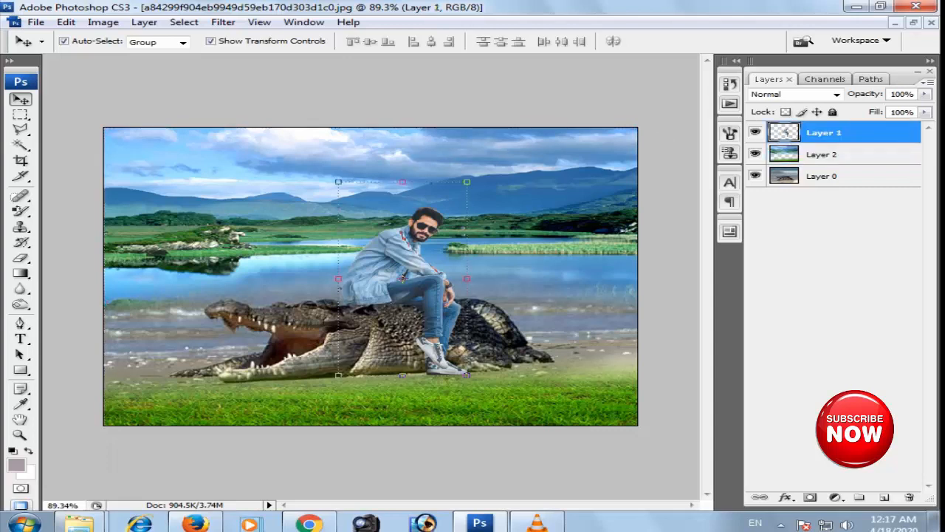
key(ctrl+plus)
key(ctrl+plus)
key(ctrl+plus)
drag(413, 273, 401, 285)
key(ctrl+alt+0)
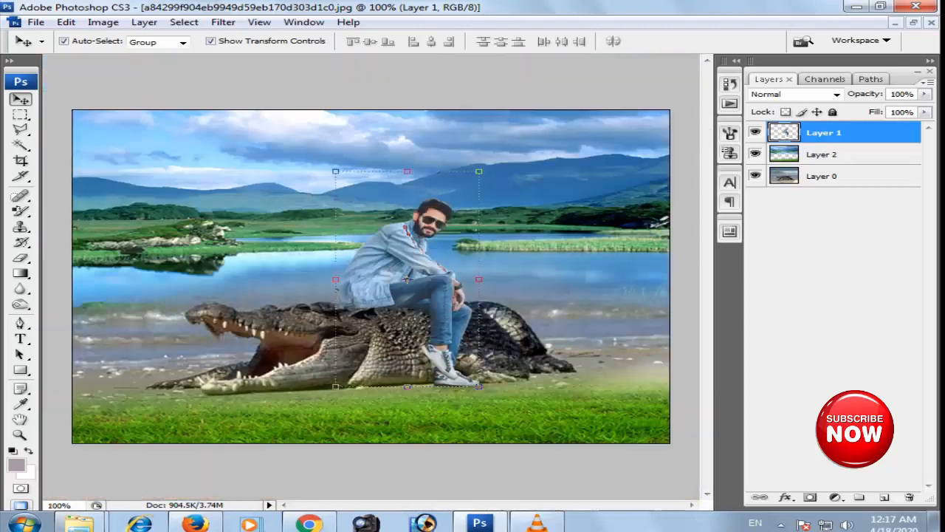
key(ctrl+m)
drag(332, 192, 222, 234)
drag(115, 381, 113, 368)
key(Return)
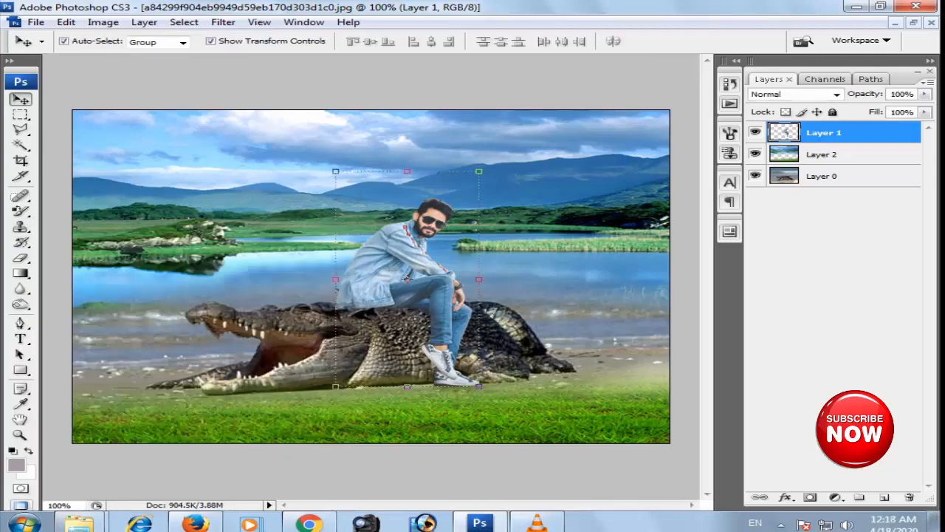
- Lighten the man's layer with Levels by lowering the white input level to 249
key(ctrl+l)
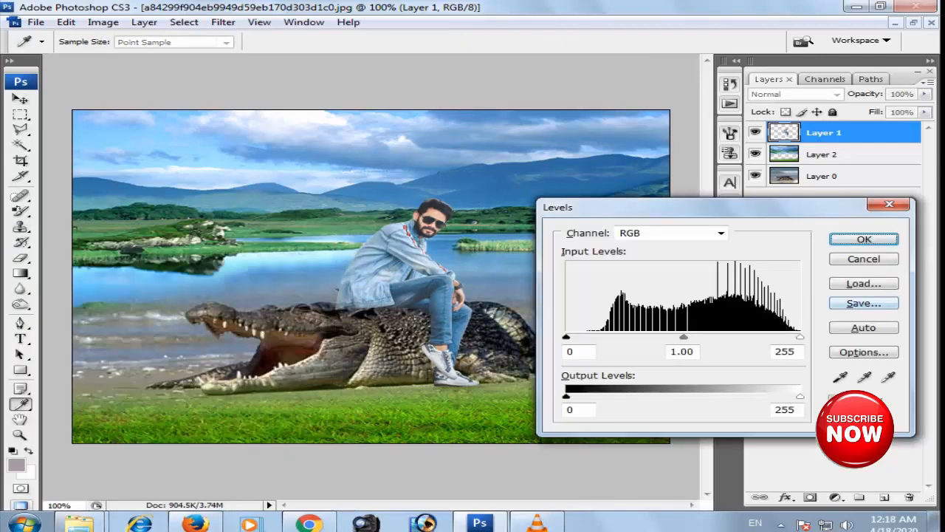
drag(801, 337, 795, 336)
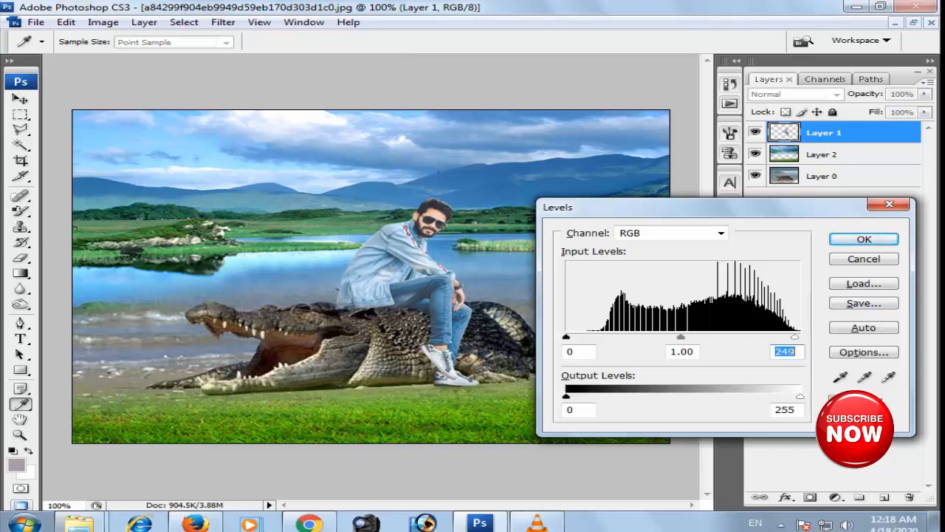
key(Return)
key(v)
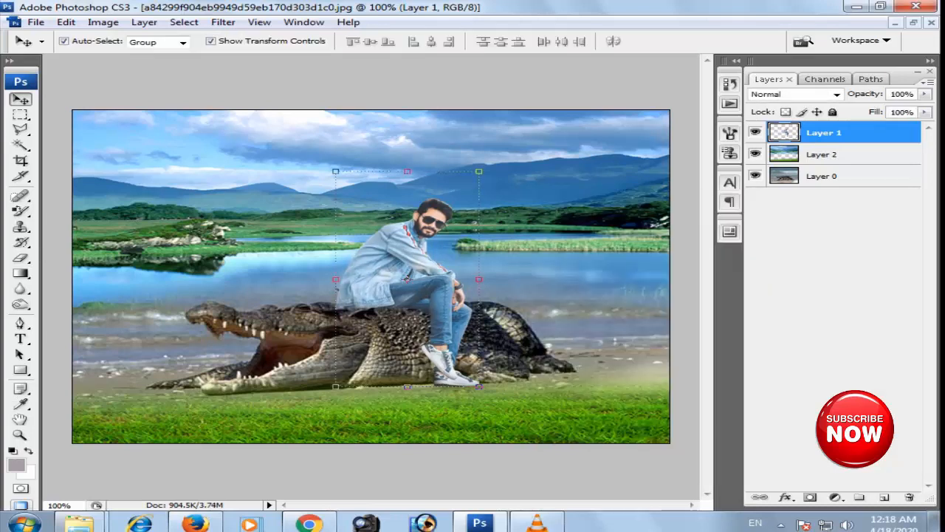
- Select the upper part of the landscape layer down to the lake, apply a 2.0-pixel Gaussian Blur, and deselect
click(824, 155)
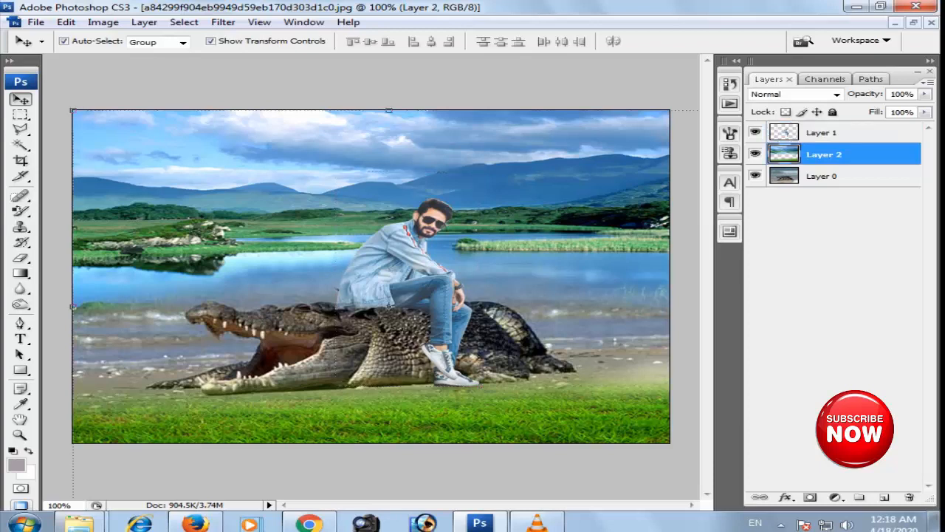
key(ctrl+minus)
key(m)
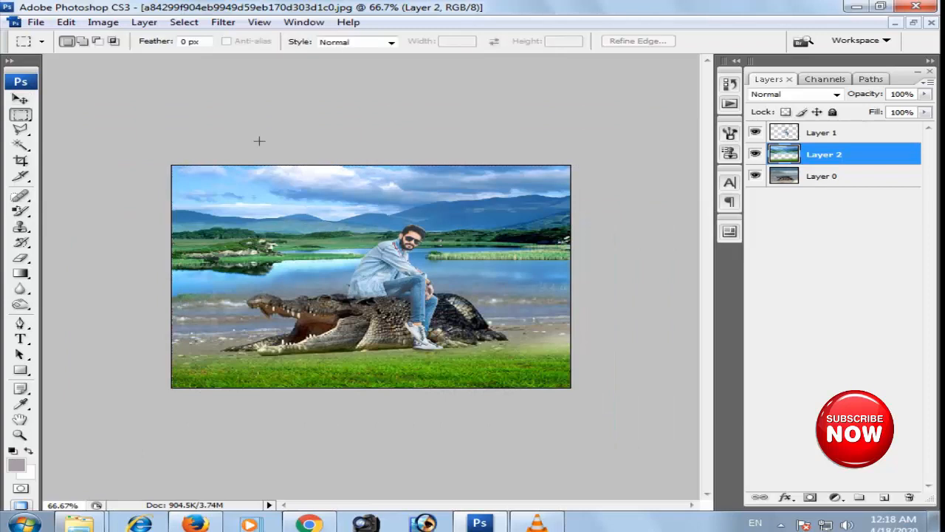
drag(159, 146, 574, 281)
click(223, 22)
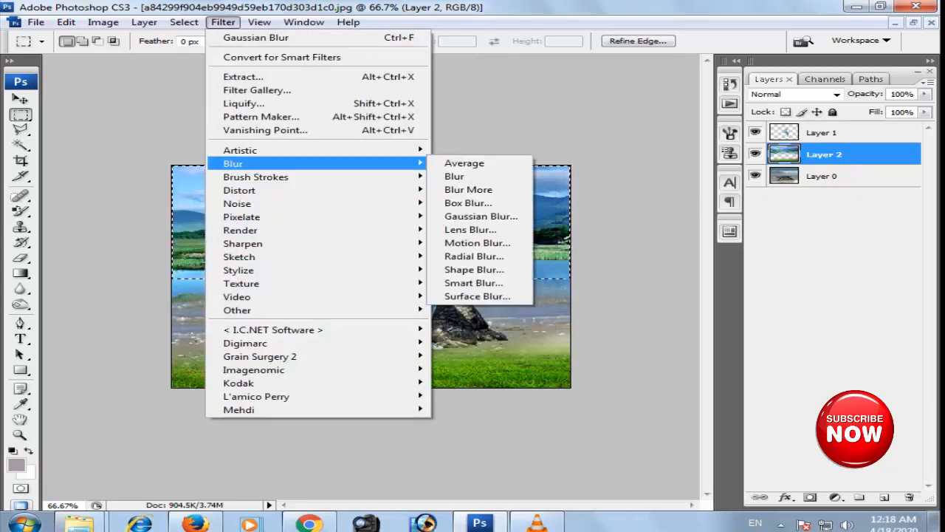
mouse_move(251, 164)
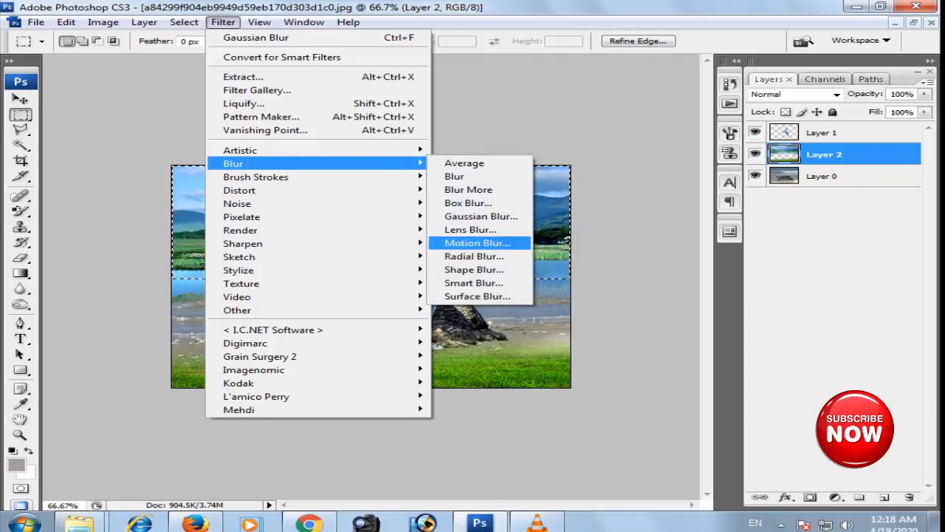
click(481, 216)
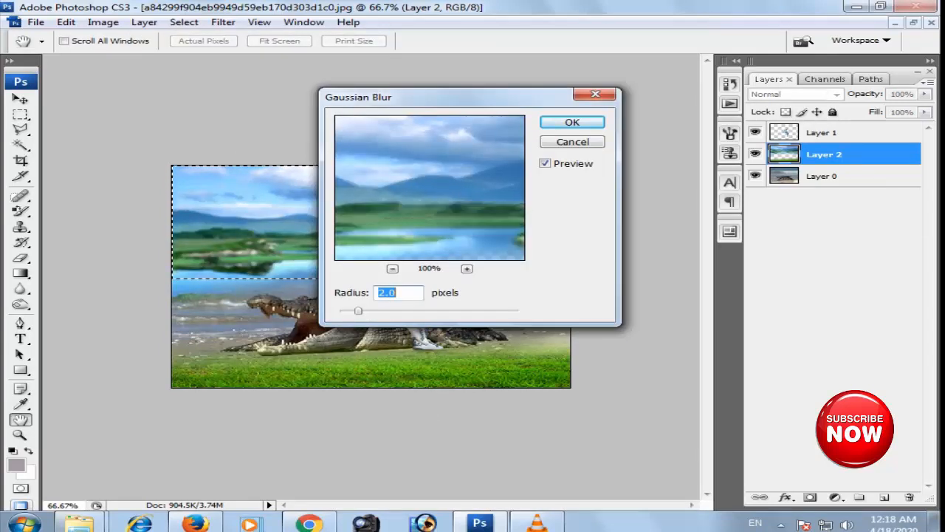
key(Return)
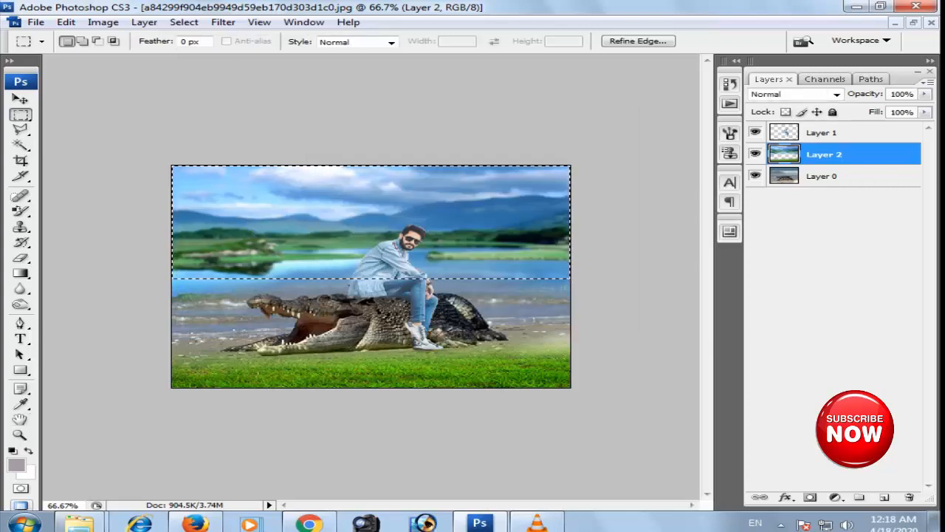
key(ctrl+d)
key(ctrl+0)
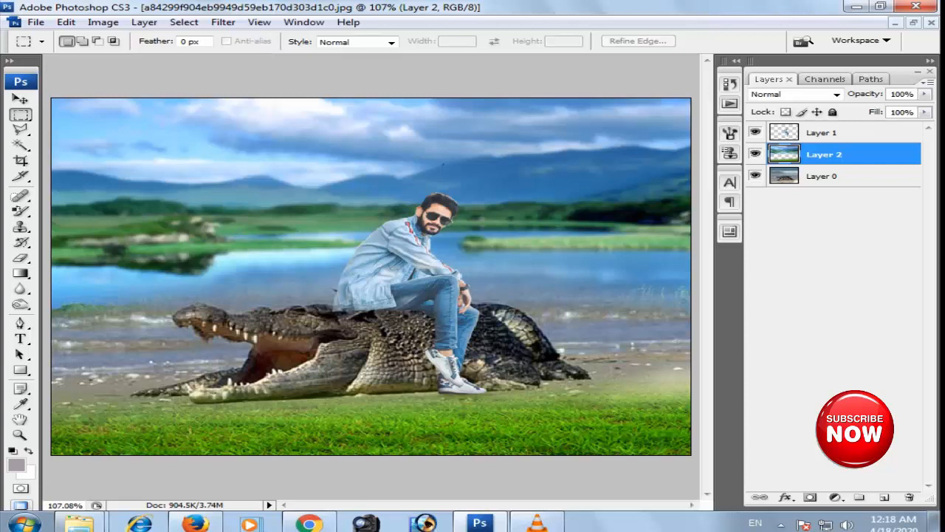
key(ctrl+minus)
key(ctrl+minus)
key(ctrl+plus)
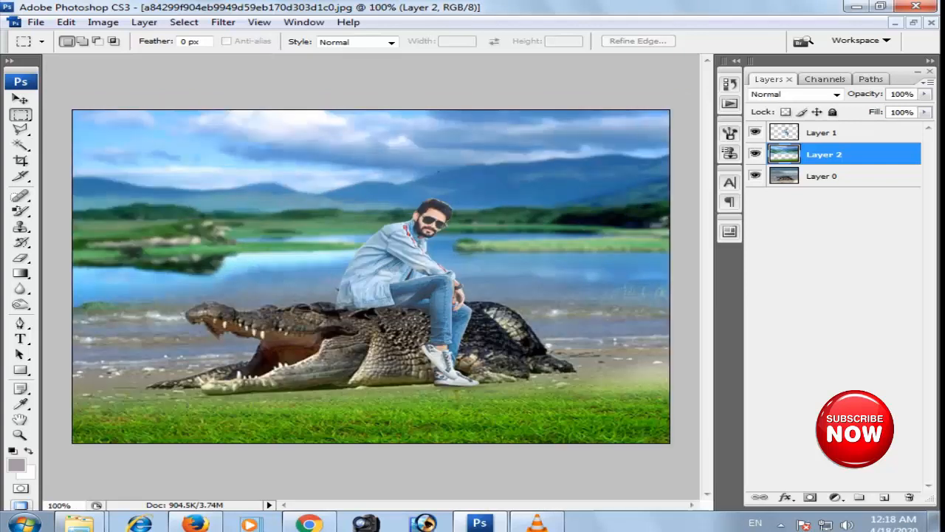
key(ctrl+0)
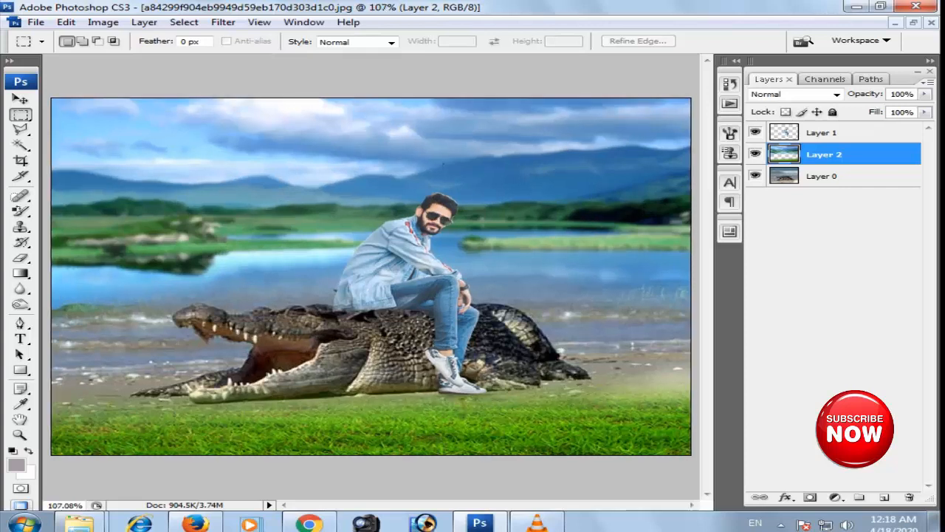
- Start saving the composite as a new file in New folder (2), with JPEG as the format
key(ctrl+shift+s)
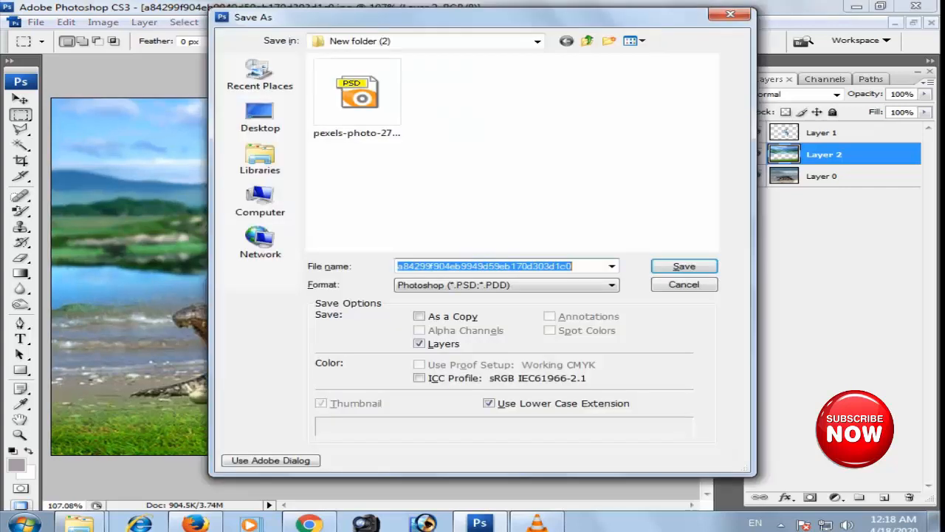
key(shift+Tab)
key(Tab)
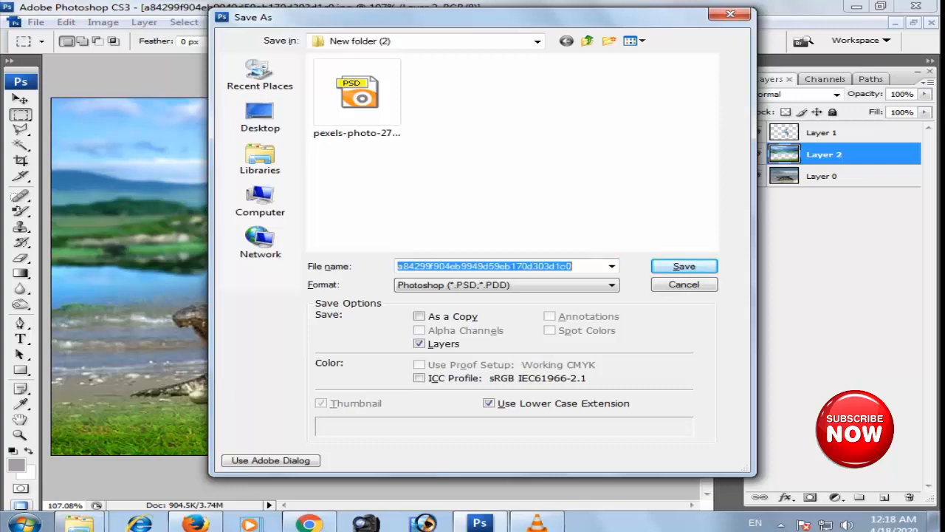
key(Tab)
key(j)
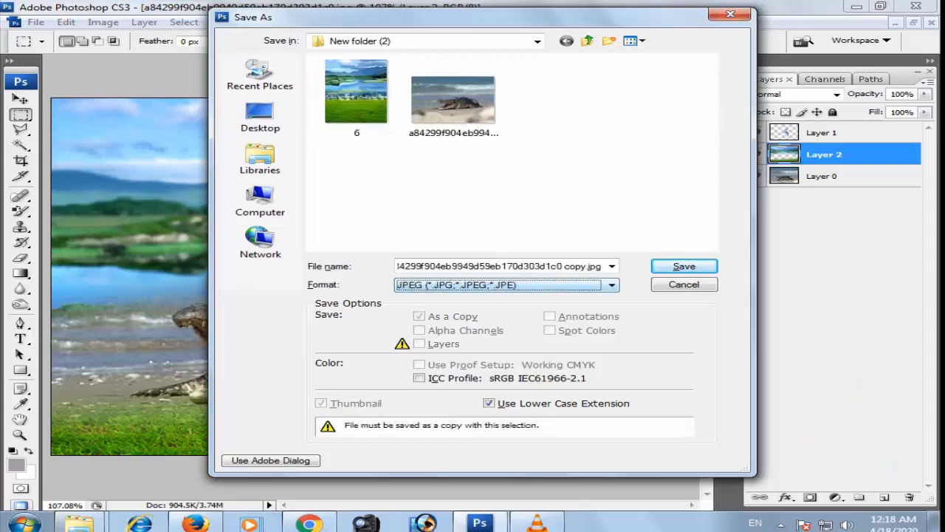
- Name the JPEG copy 55 and save it at Maximum quality with the Progressive option
double_click(584, 266)
click(592, 266)
double_click(591, 266)
click(592, 266)
triple_click(592, 266)
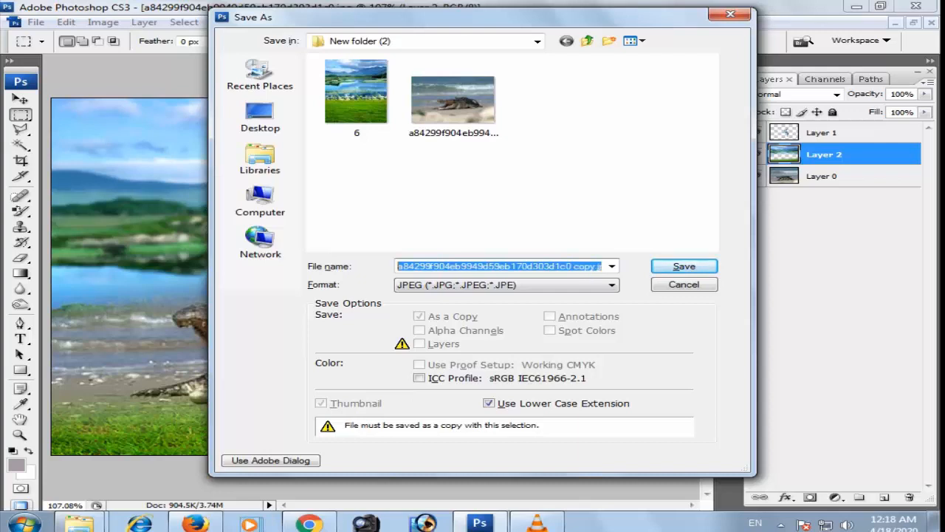
text(55)
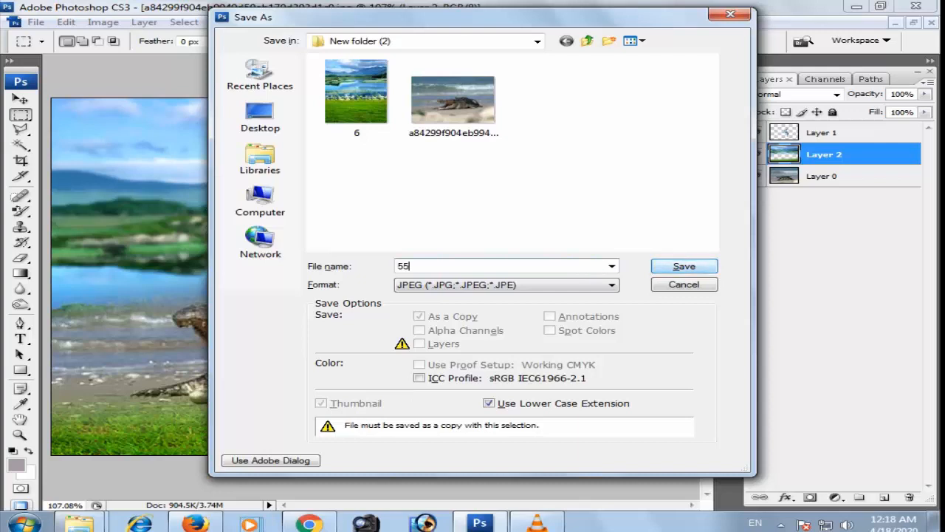
key(Return)
text(12)
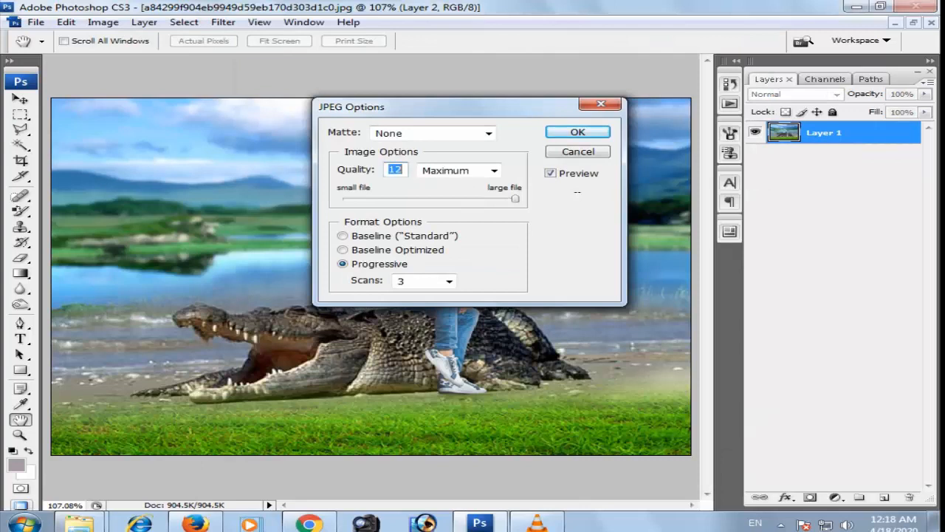
click(569, 131)
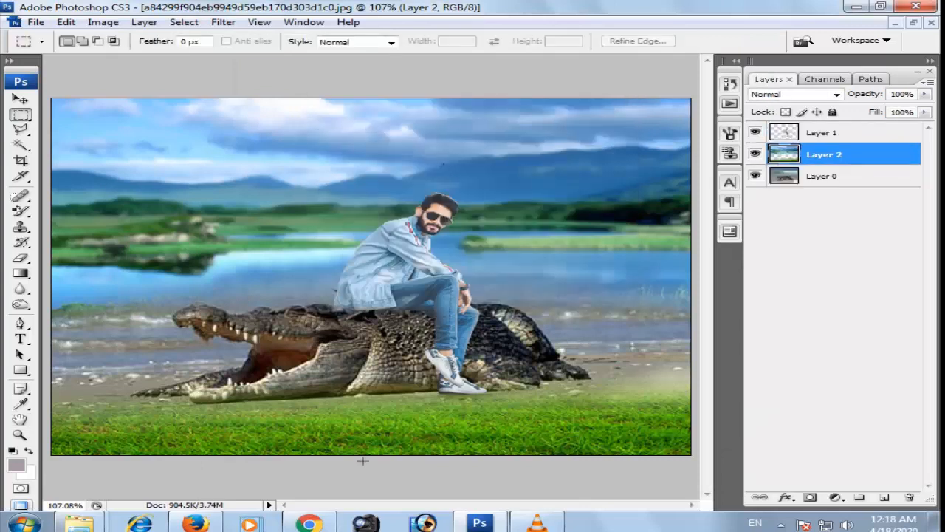
- Switch to the New folder (2) window and open the saved image 55 in ACDSee Quick View
mouse_move(79, 523)
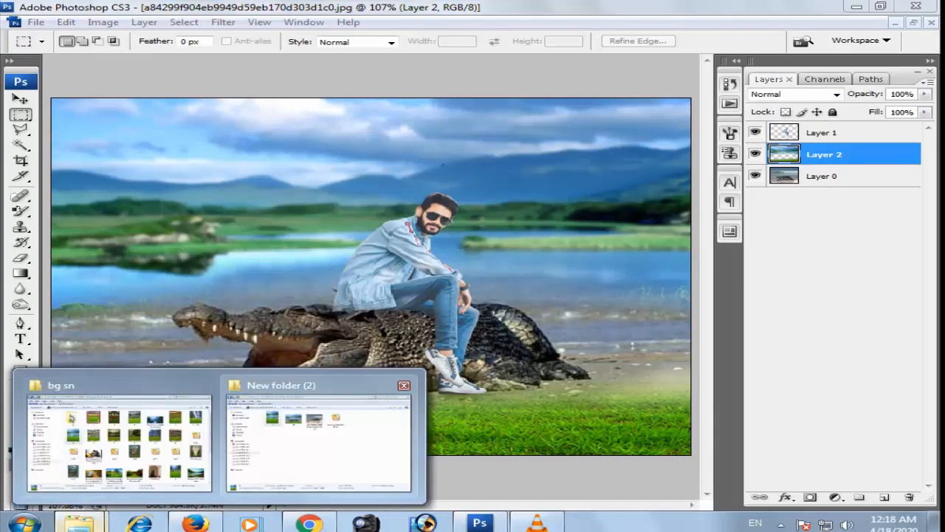
click(319, 441)
double_click(341, 138)
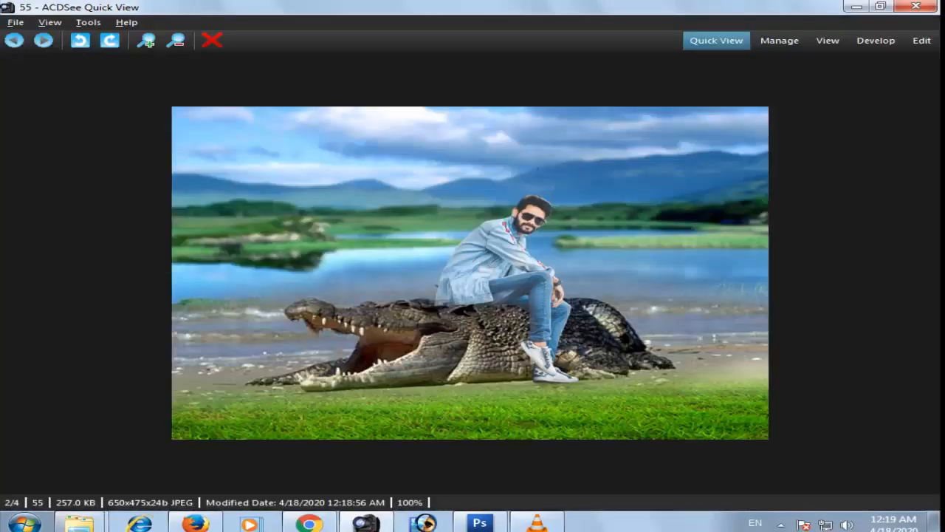
- Flip back and forth between the finished composite and the original crocodile photo to compare them
key(Right)
key(Left)
key(Right)
key(Left)
key(Right)
key(Left)
key(Left)
key(Right)
key(Right)
key(Right)
key(Left)
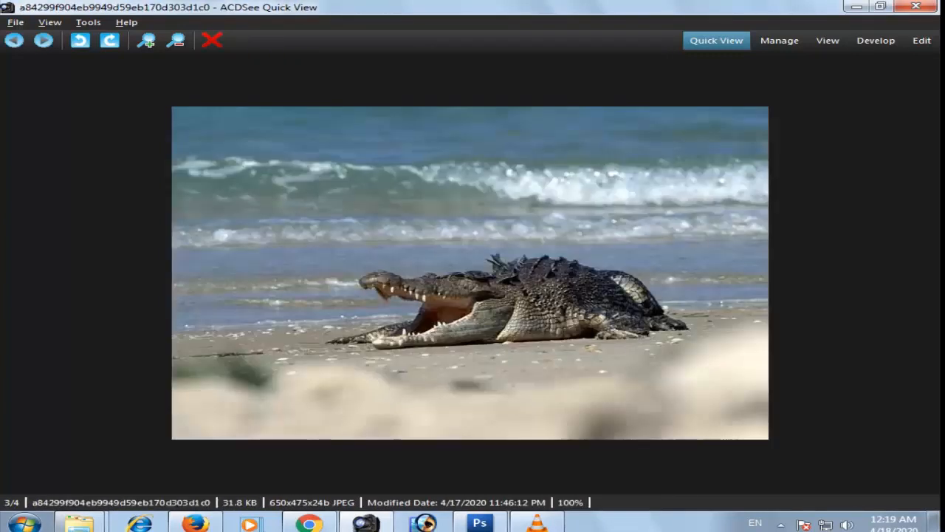